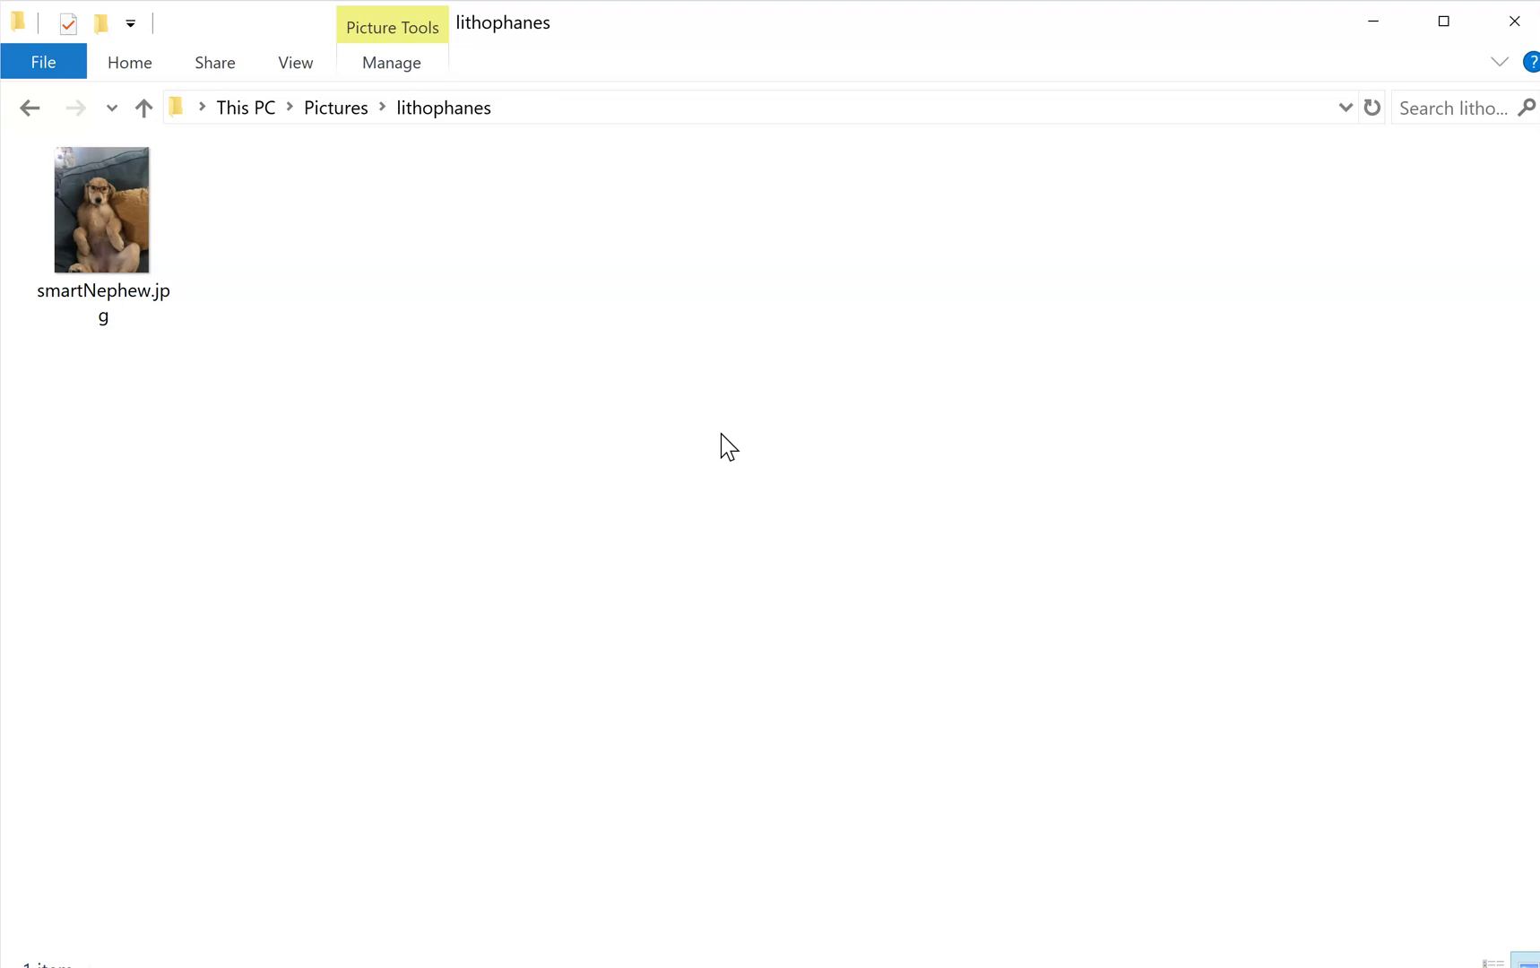
Open smartNephew.jpg and enlarge the Photos window until the puppy photo fills the screen.
click(604, 382)
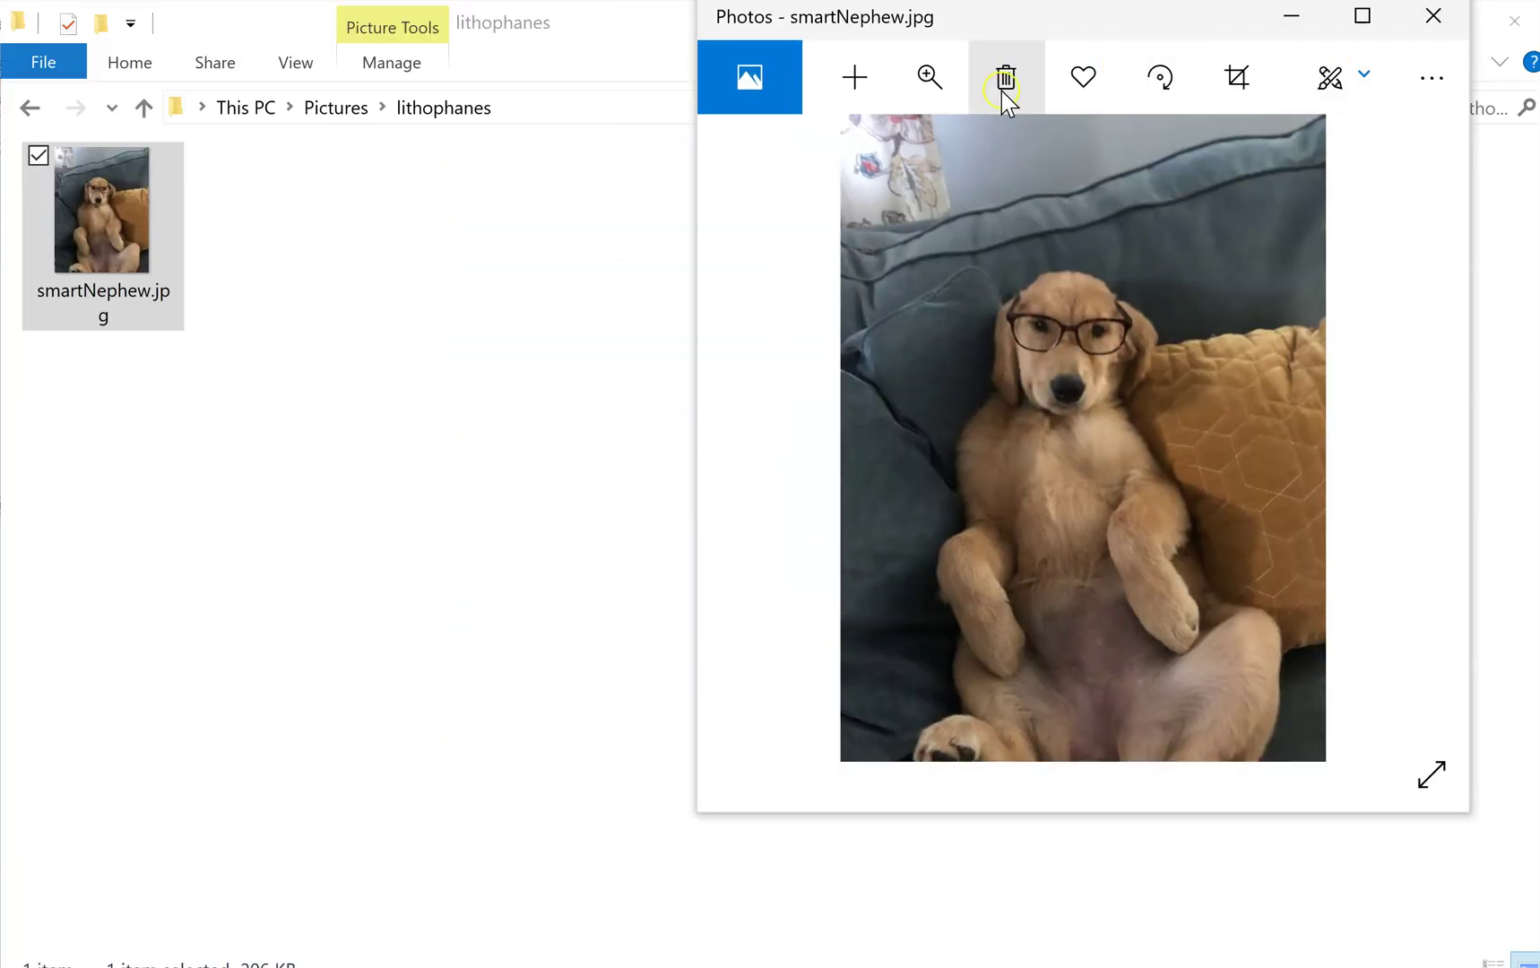
drag(802, 20, 102, 26)
click(493, 664)
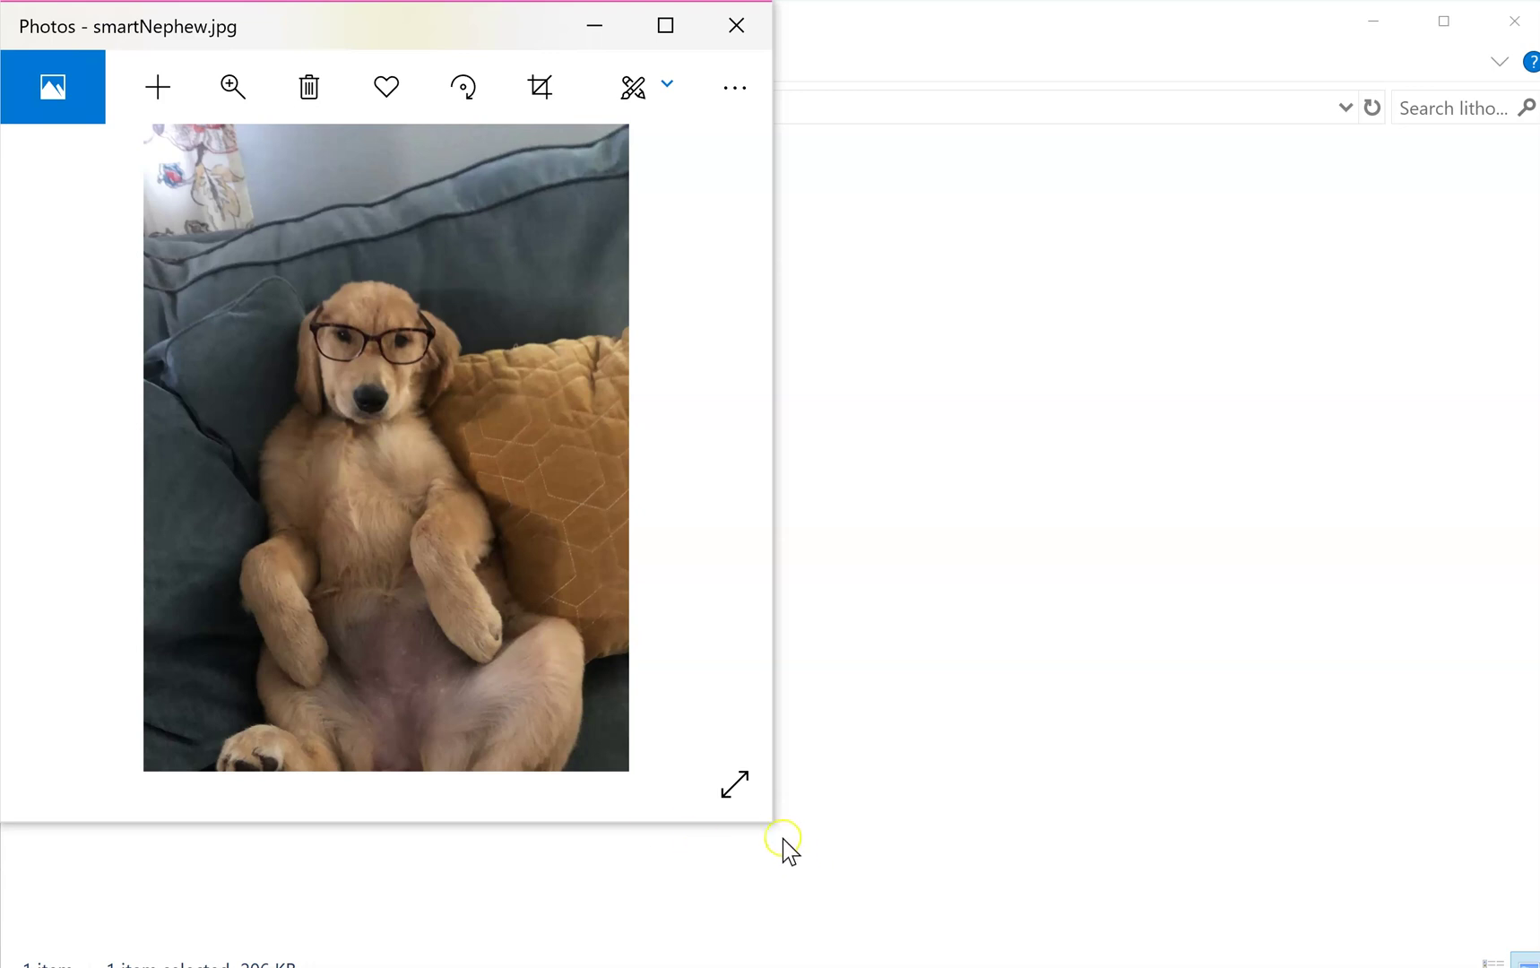
drag(769, 822, 1537, 967)
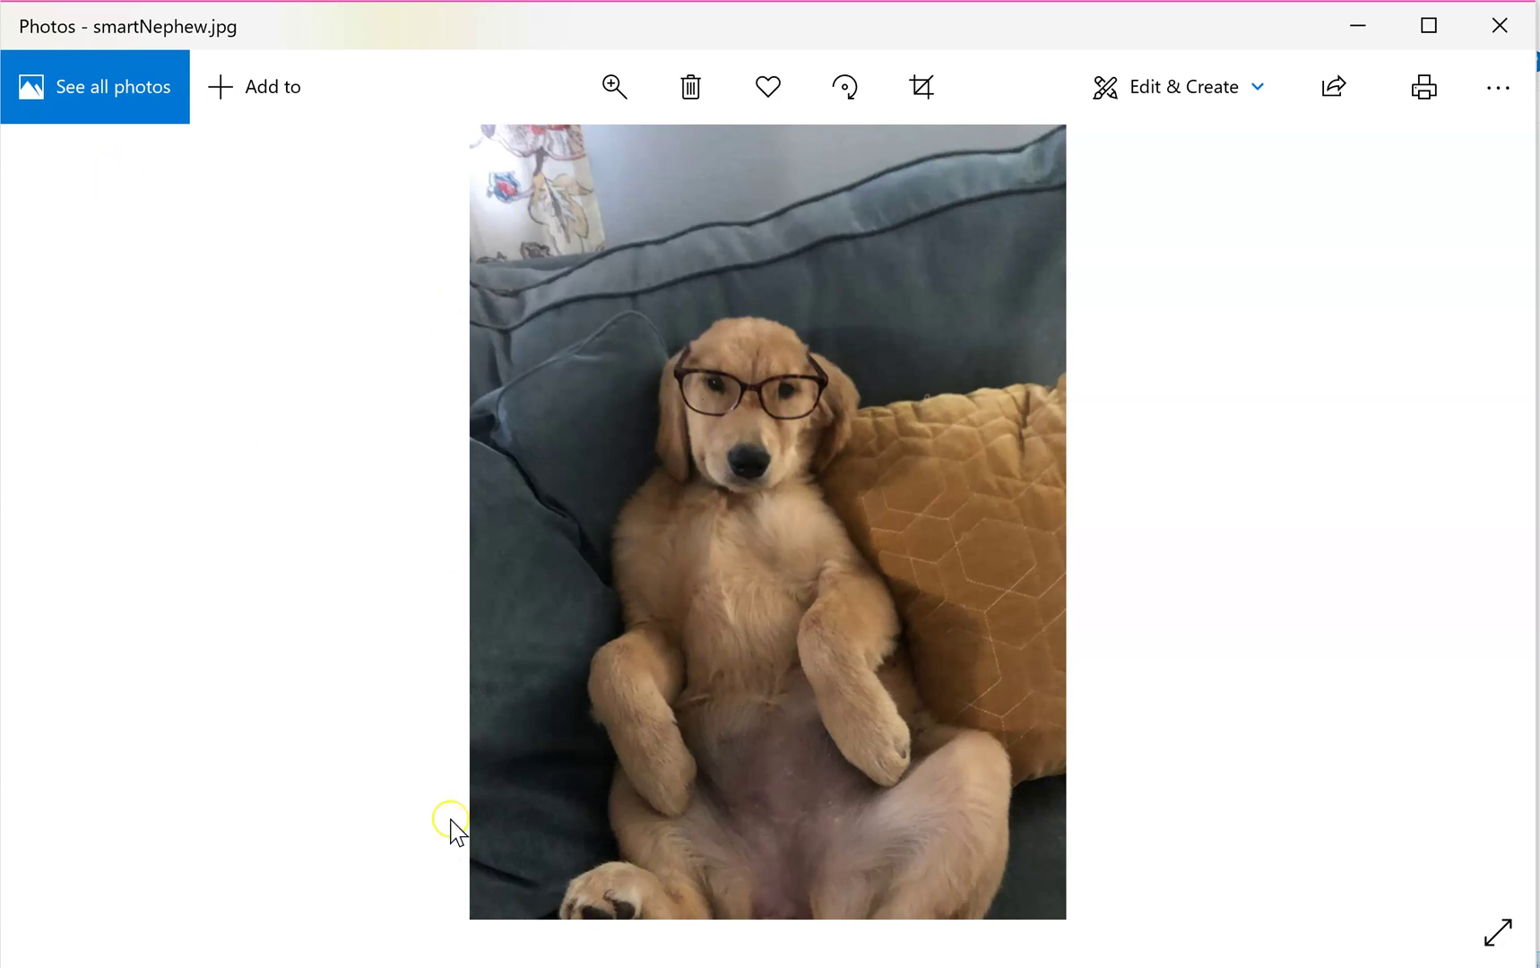
Crop the puppy photo inward from the top-left, top-right and bottom edges.
click(919, 90)
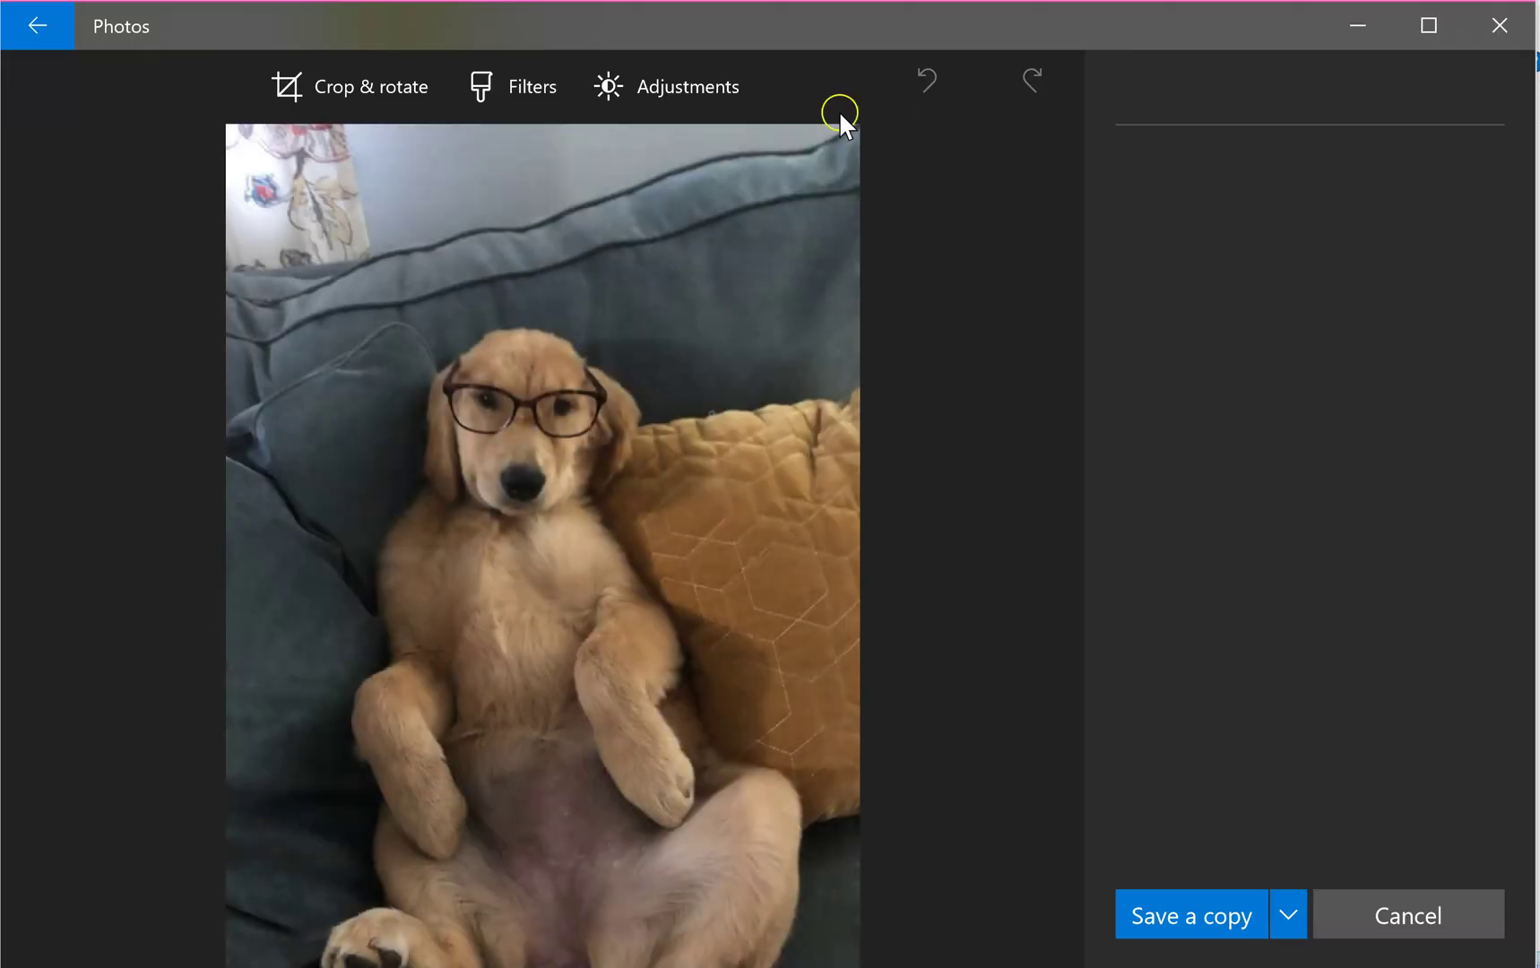
click(350, 91)
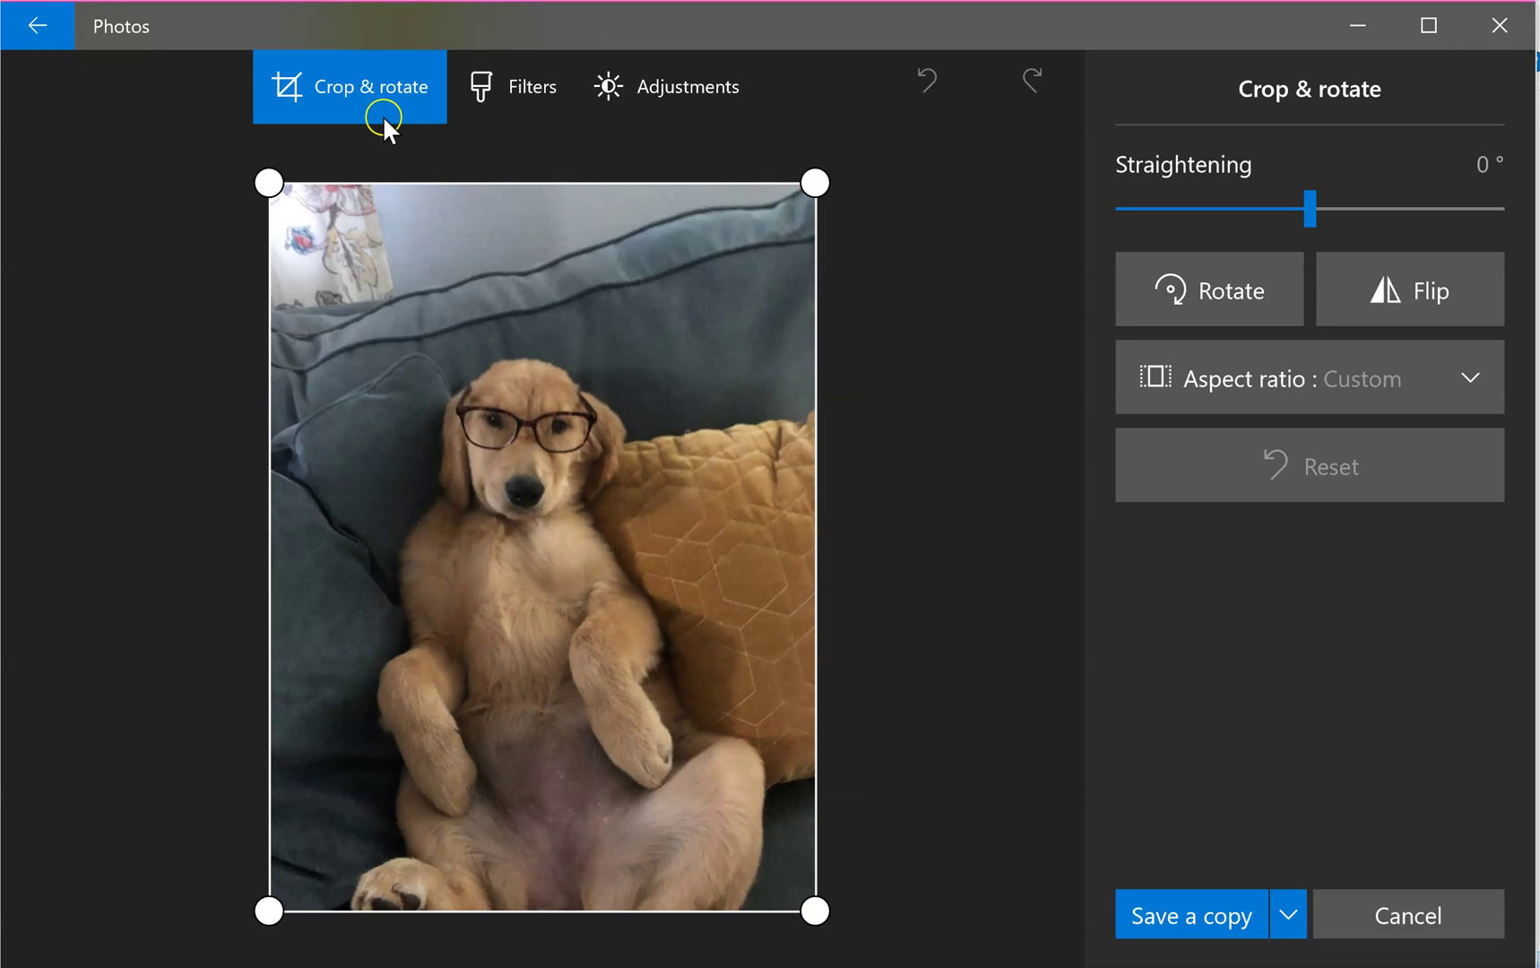
drag(275, 186, 335, 305)
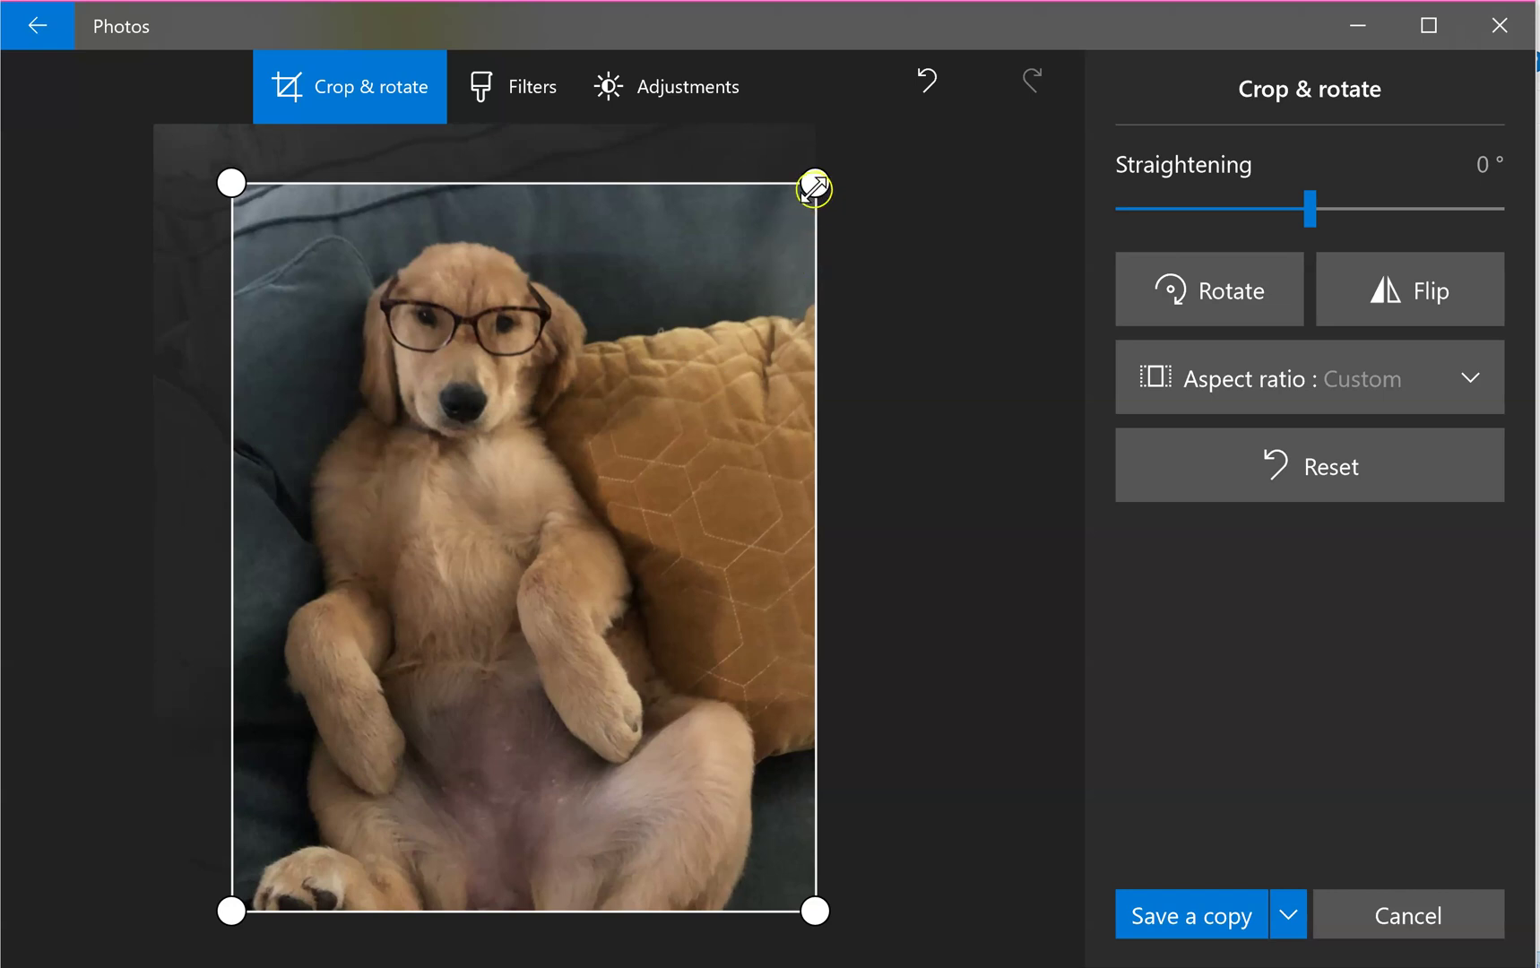
drag(813, 180, 657, 198)
drag(325, 913, 320, 811)
Centre the dog in the crop and save it as a new copy, smartNephew (2).jpg.
mouse_move(545, 592)
mouse_down()
mouse_move(502, 595)
mouse_move(515, 592)
mouse_up()
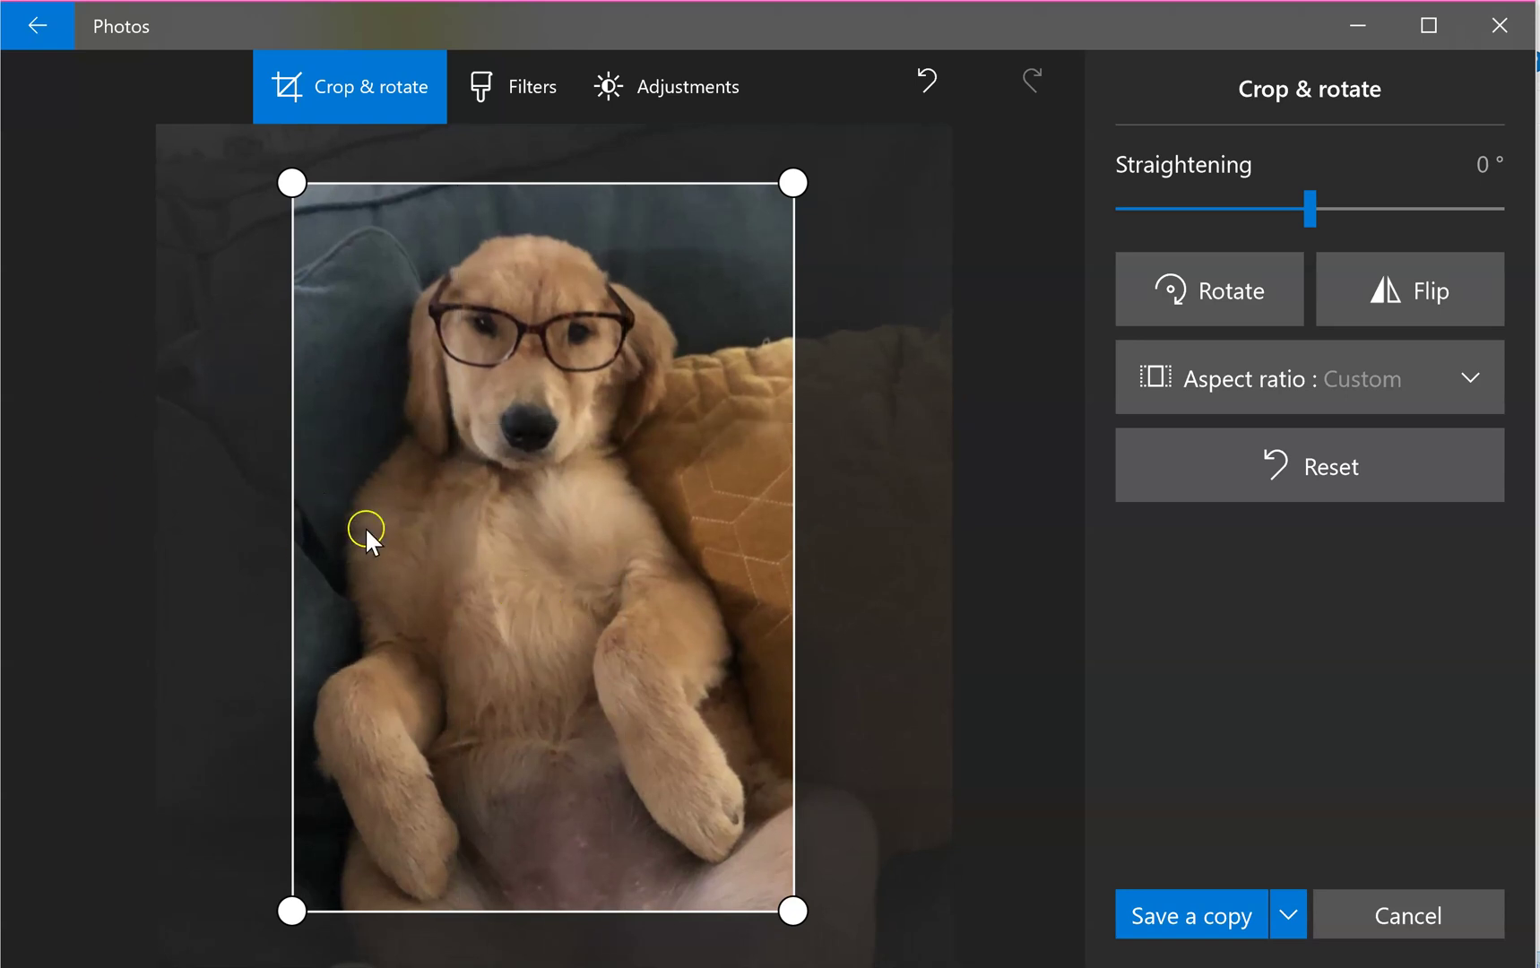
click(1240, 927)
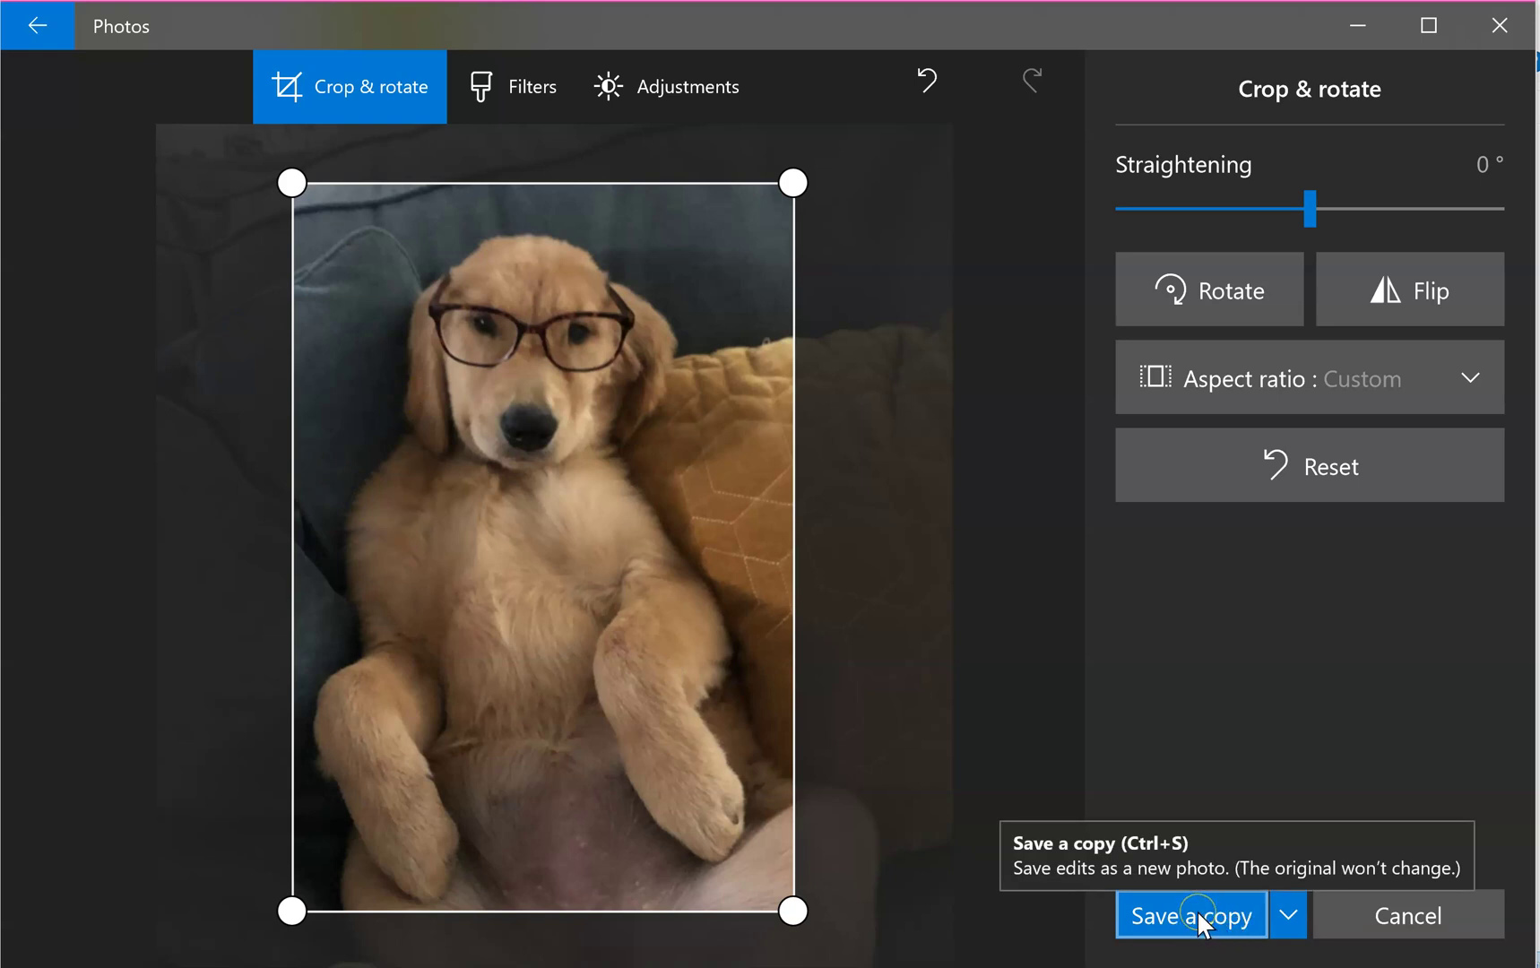
click(1197, 910)
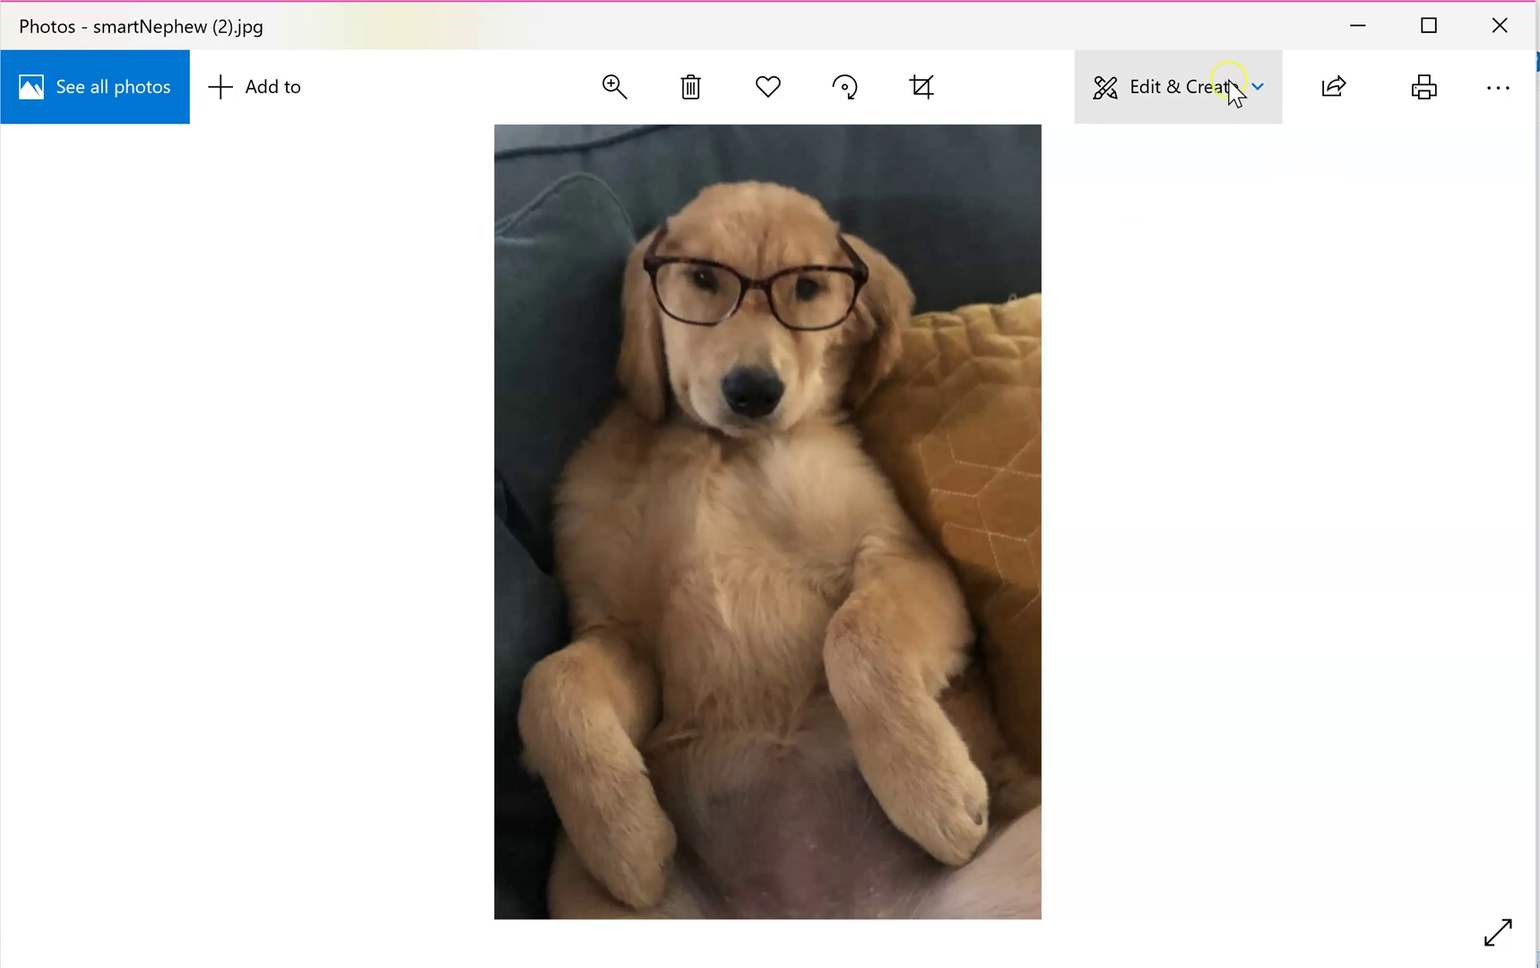
Edit the cropped copy, nudge Light up slightly, and drop Color to -100 for greyscale.
click(1185, 94)
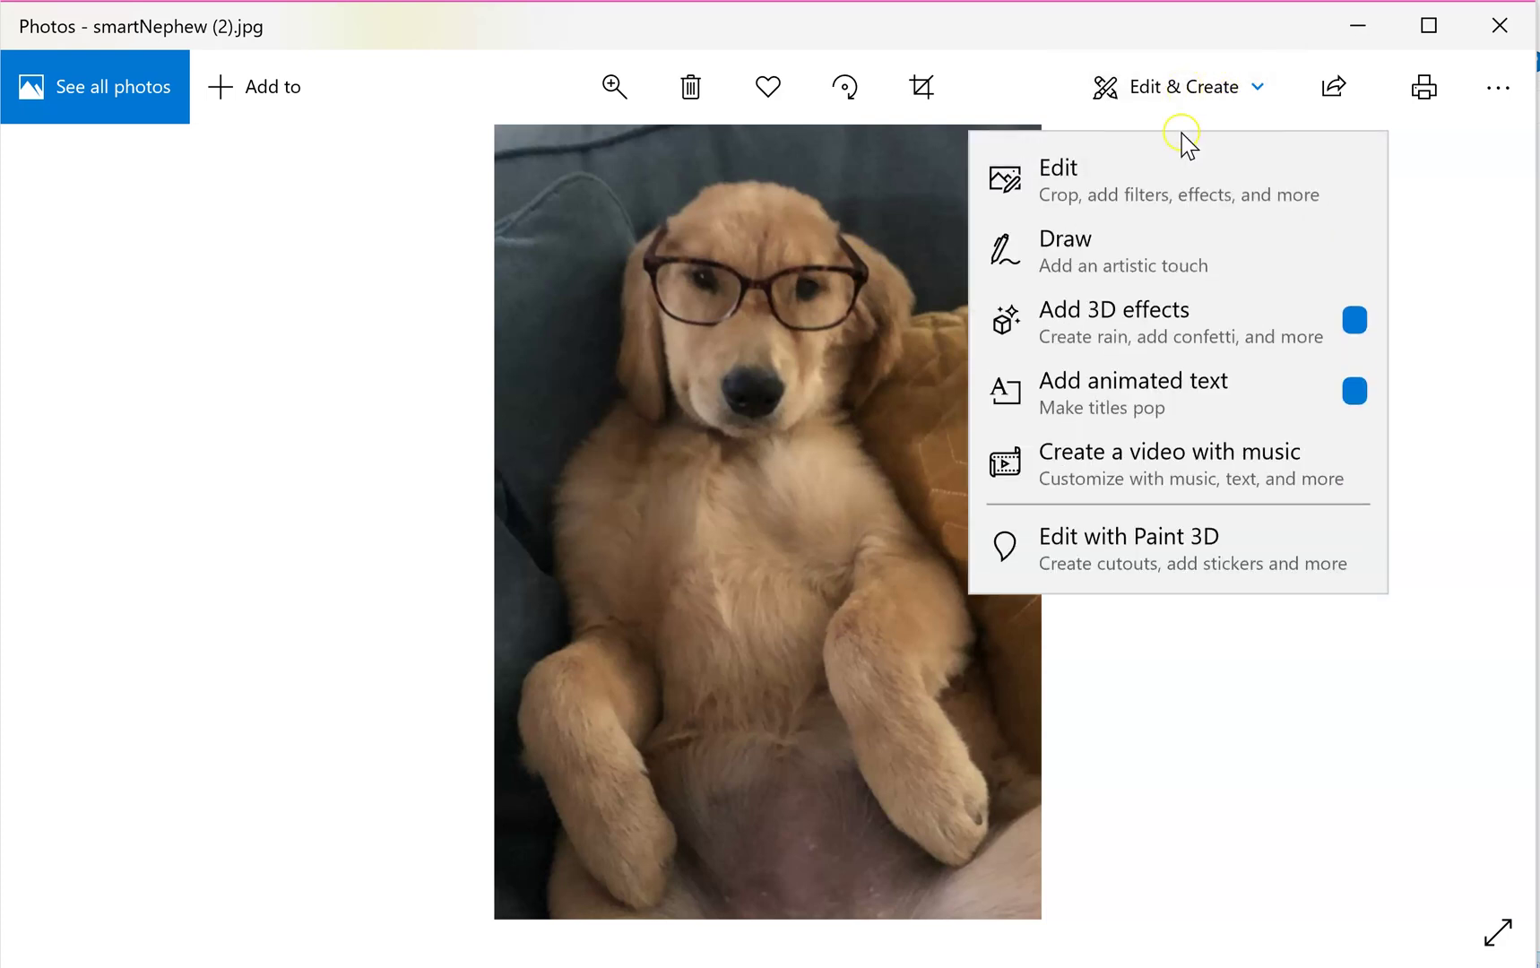
click(1078, 185)
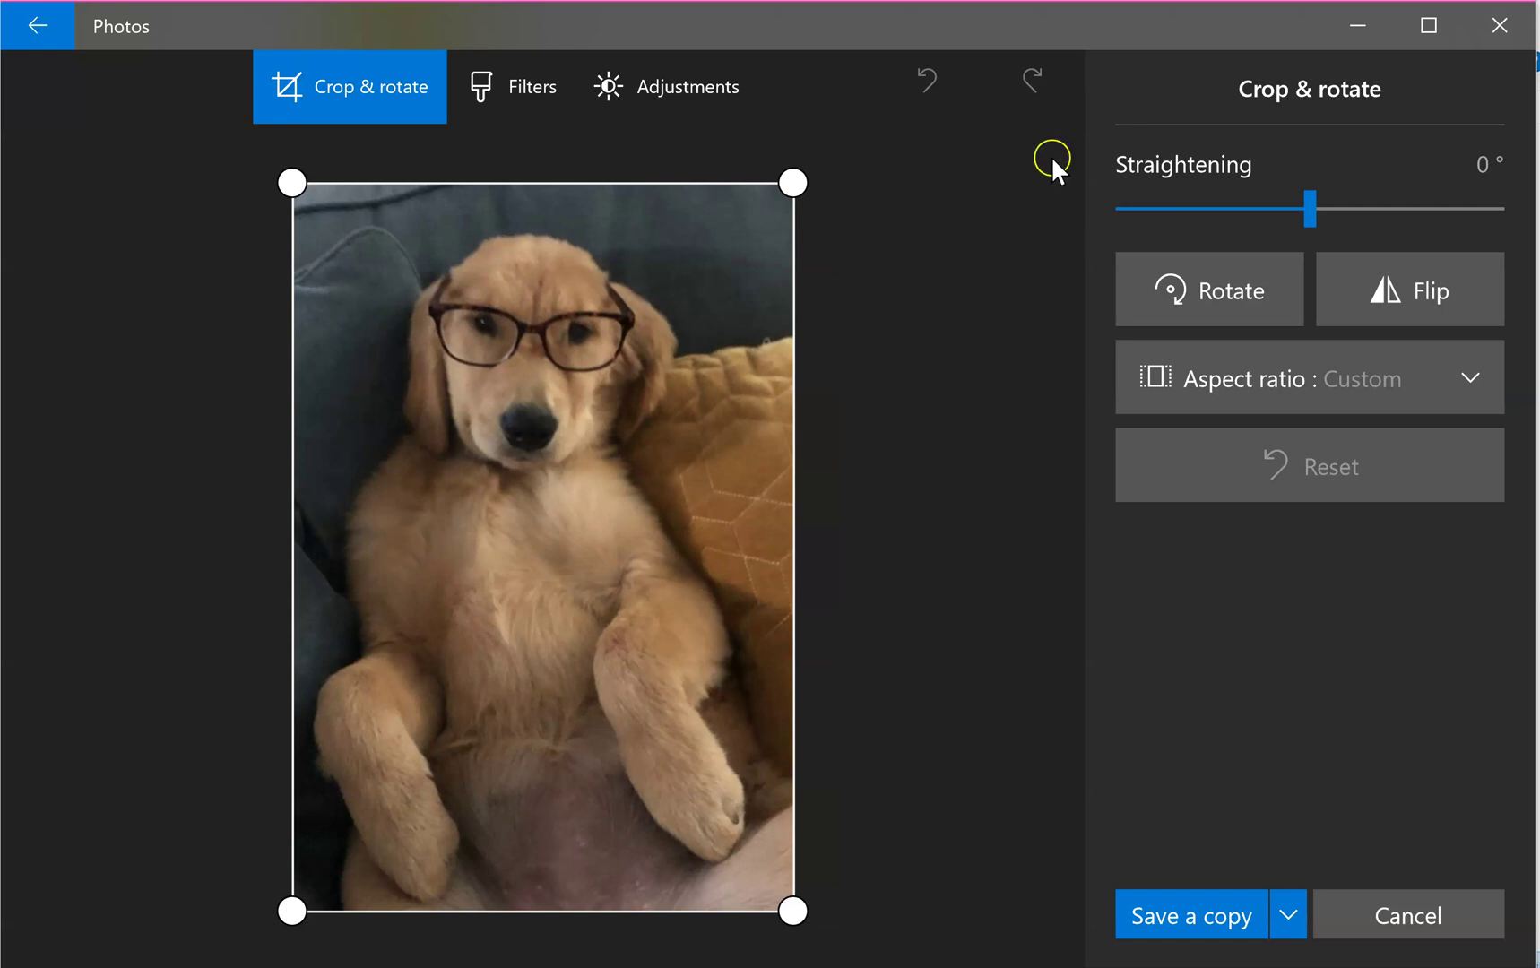
click(661, 88)
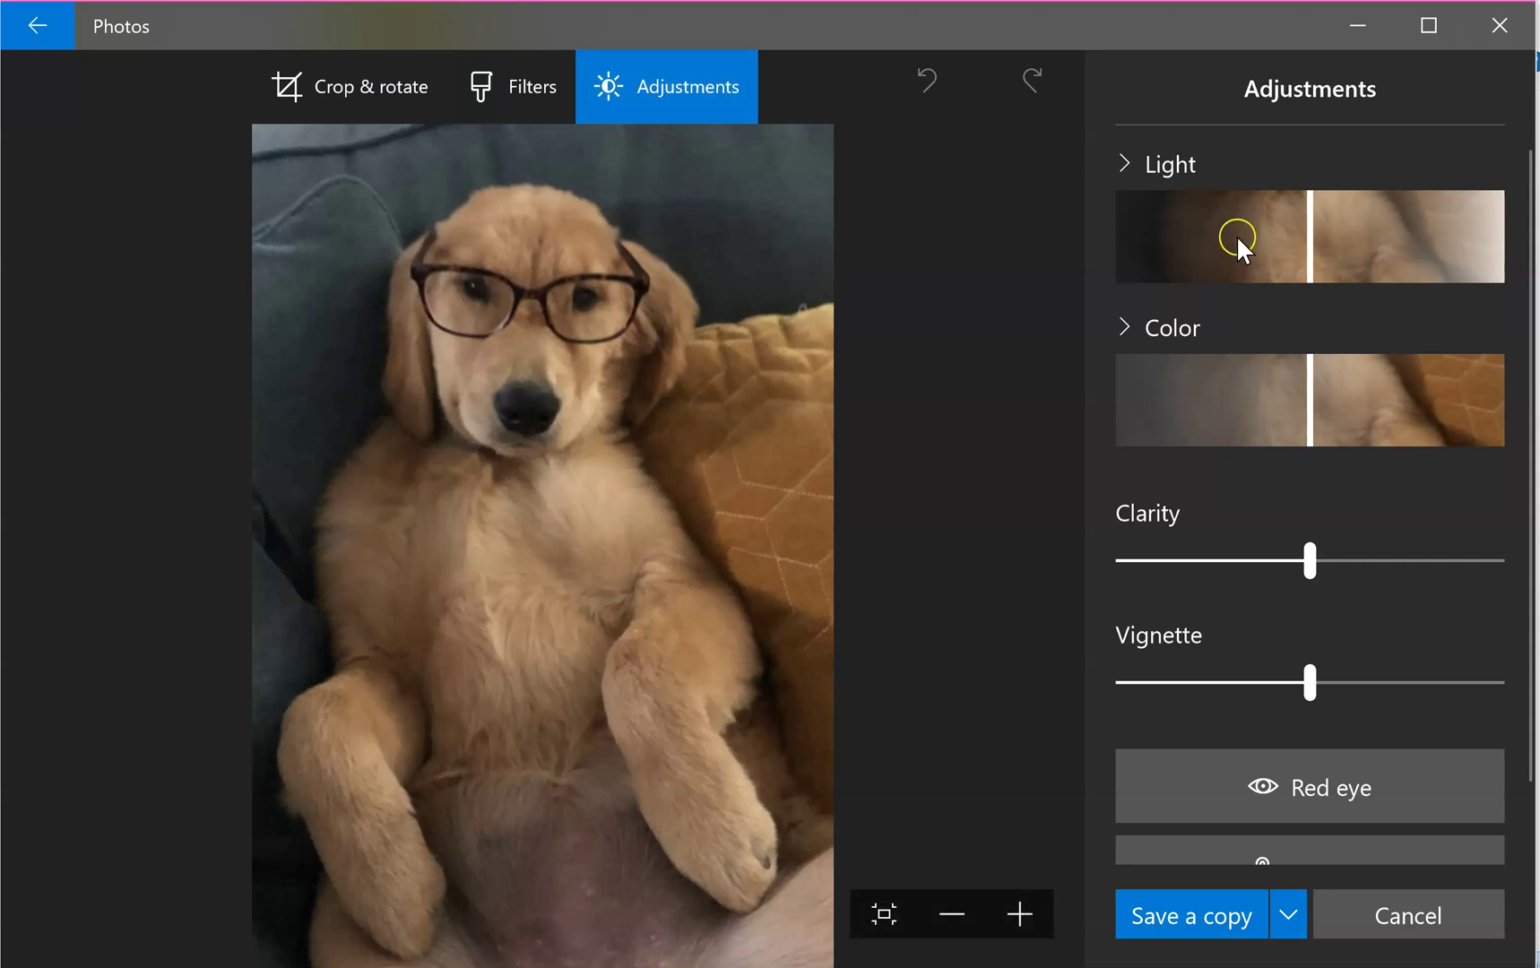
drag(1317, 236, 1256, 240)
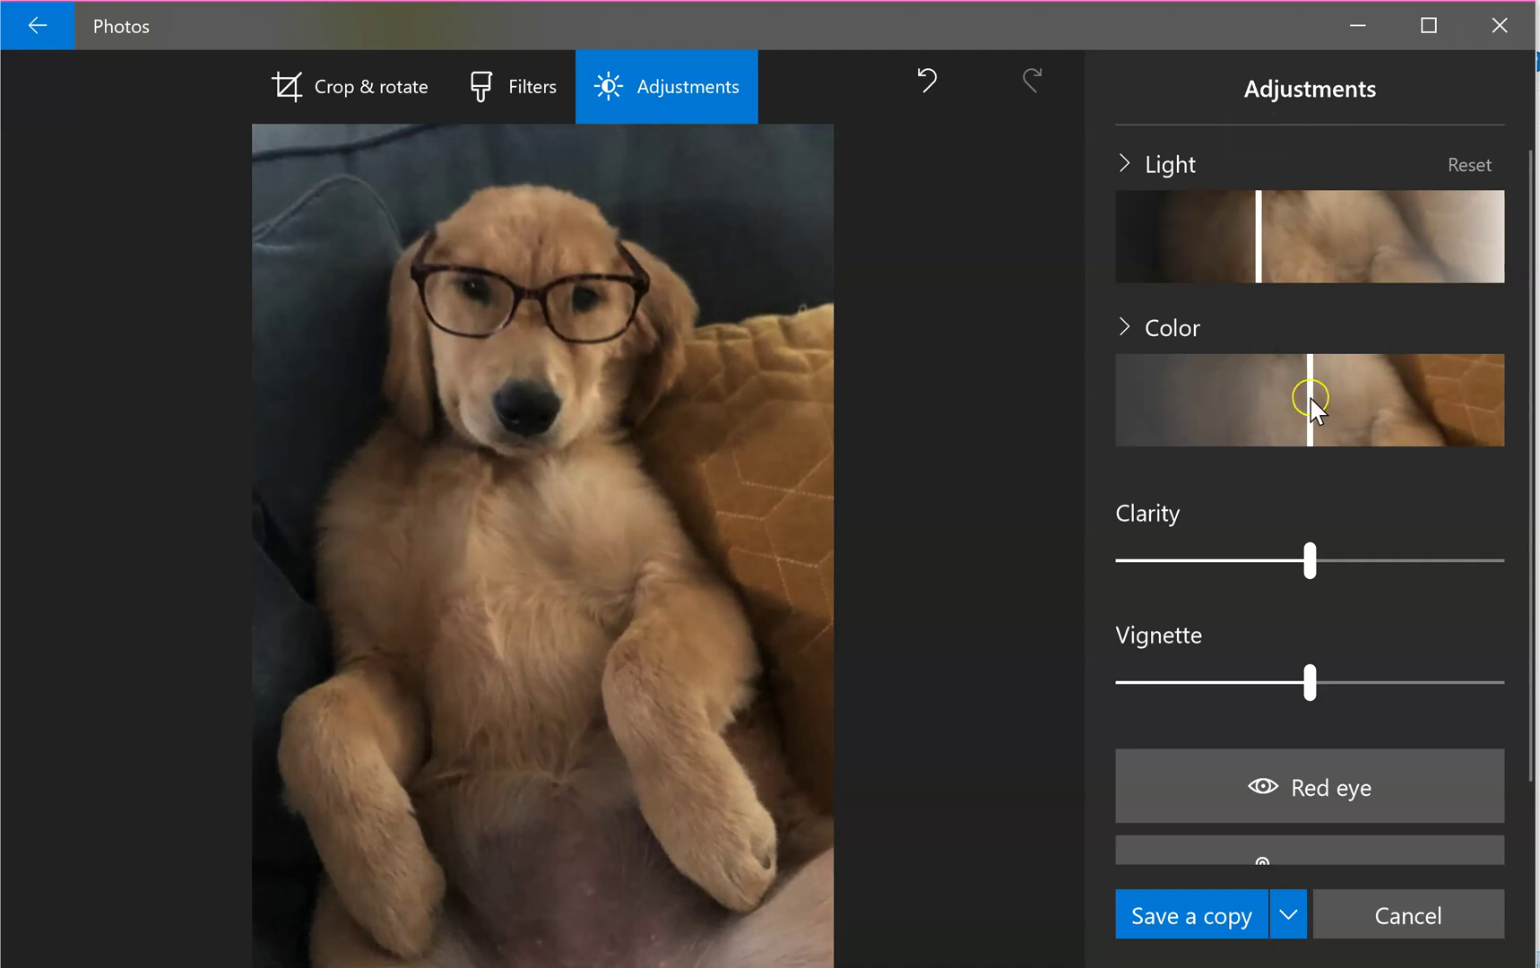
drag(1311, 400, 1072, 408)
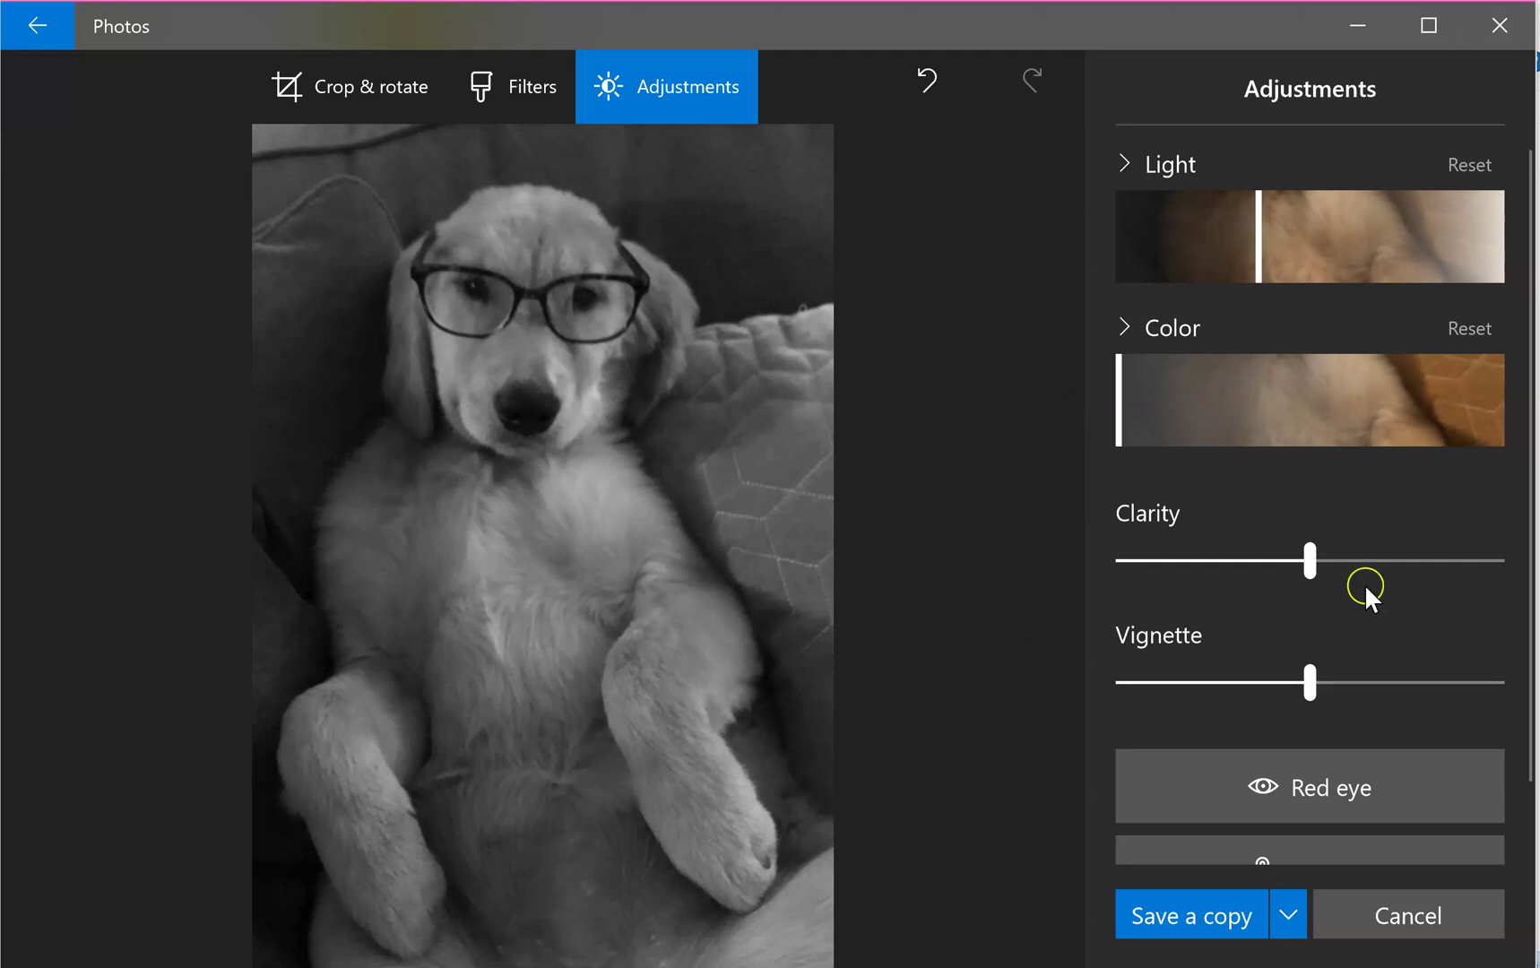
mouse_move(841, 386)
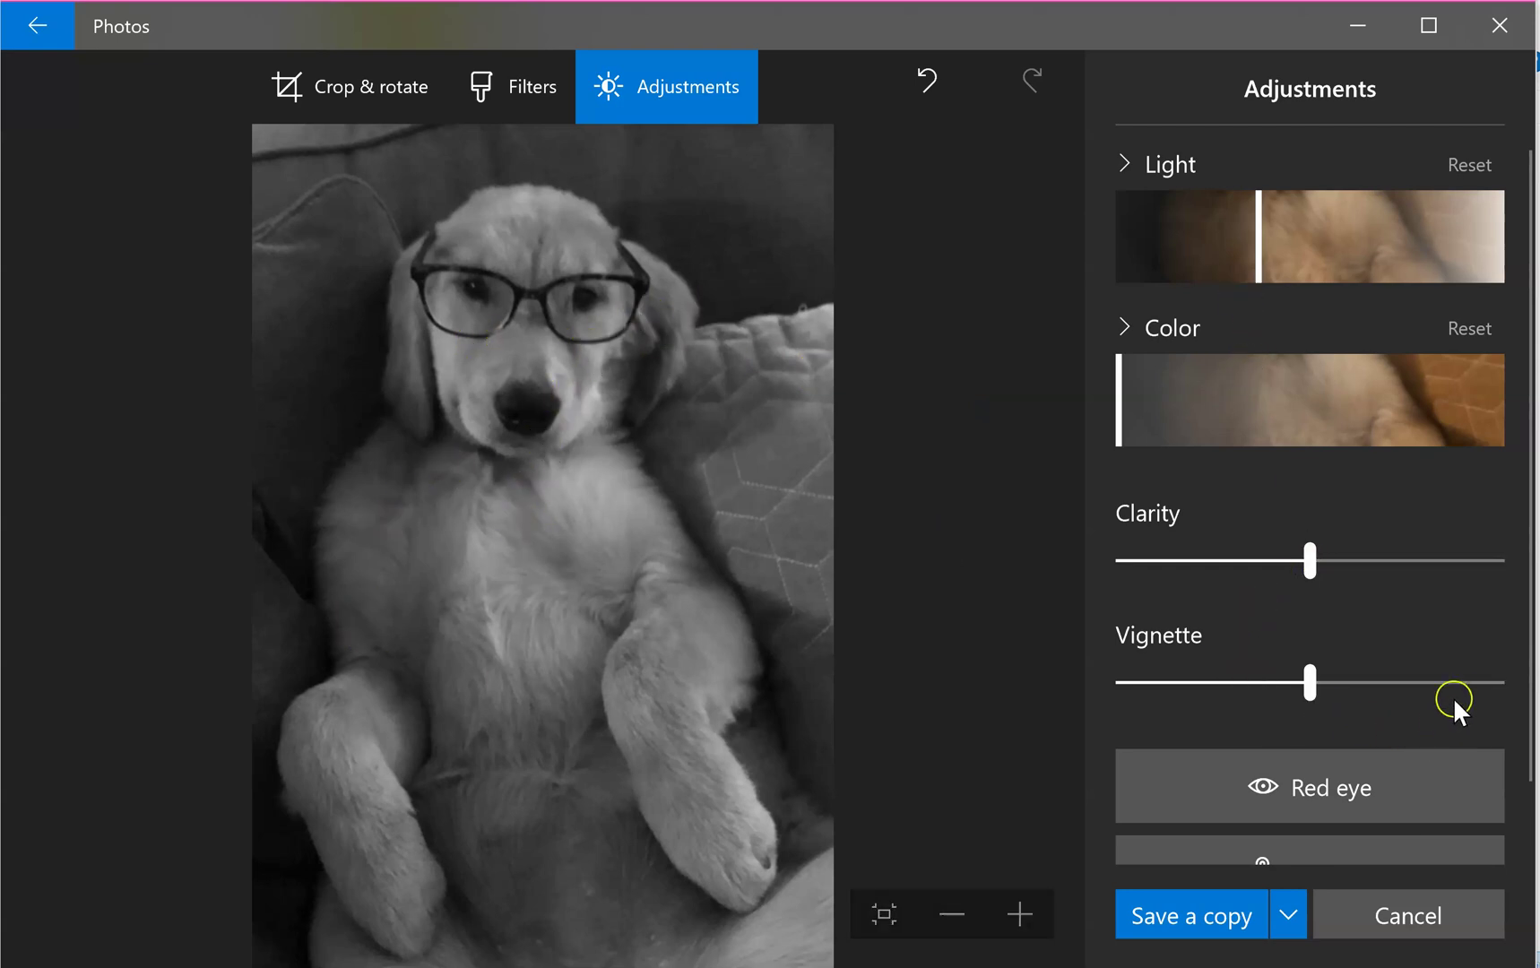
Try Clarity and Vignette extremes, leaving Vignette at 0 and Clarity raised to 80.
scroll(1444, 634, down, 2)
scroll(1443, 626, up, 2)
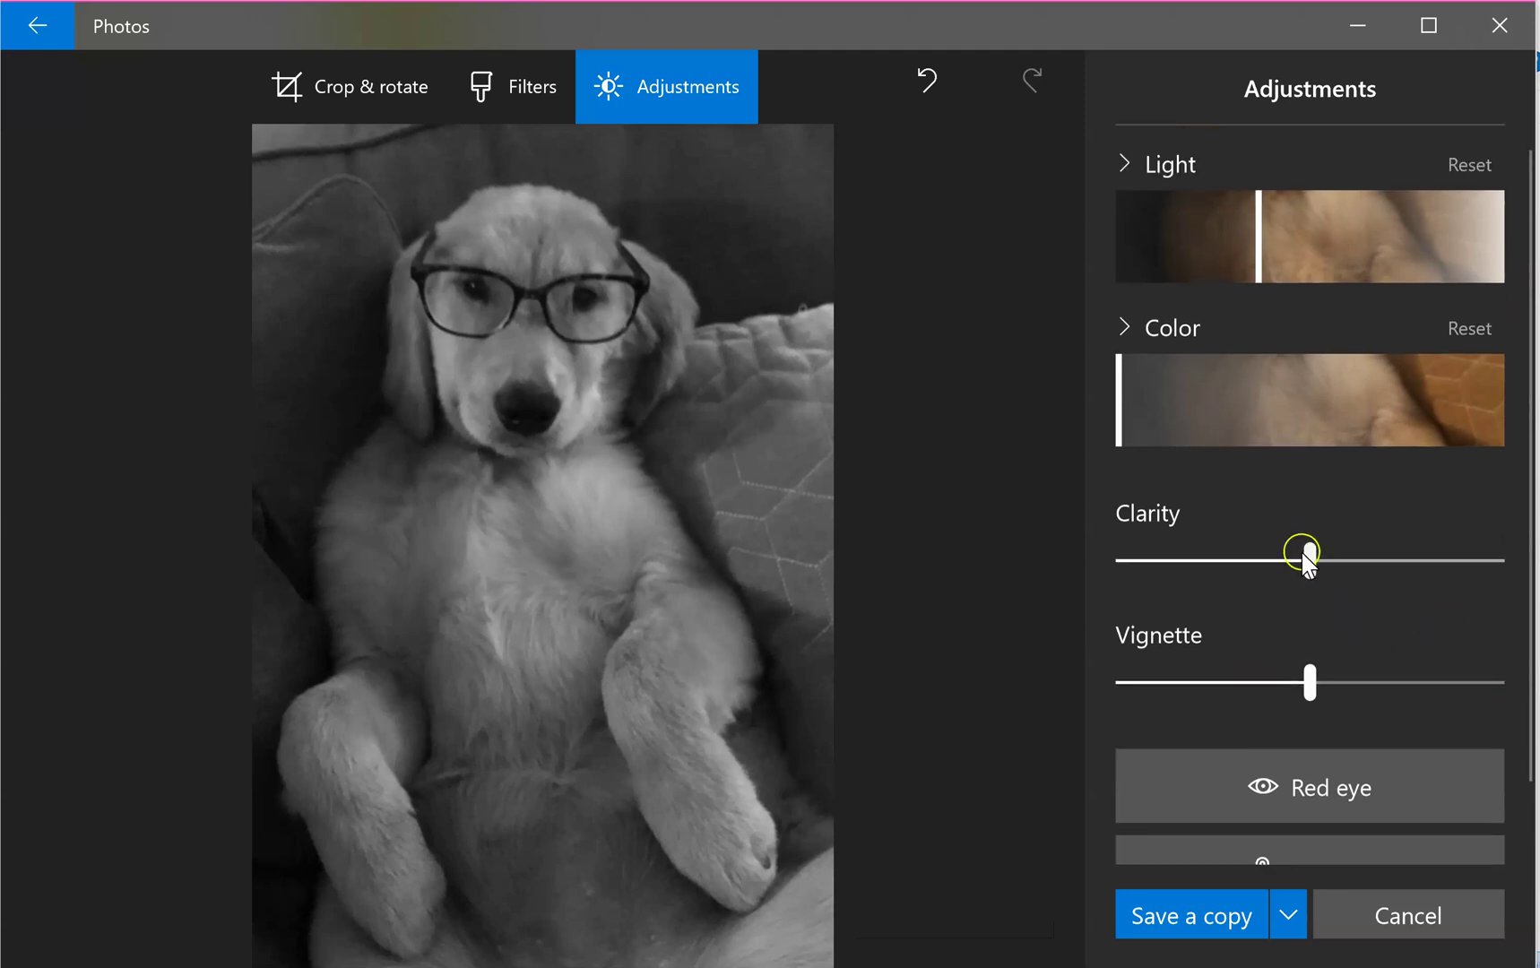
drag(1308, 558, 1495, 557)
drag(1399, 551, 1090, 552)
drag(1313, 684, 1225, 687)
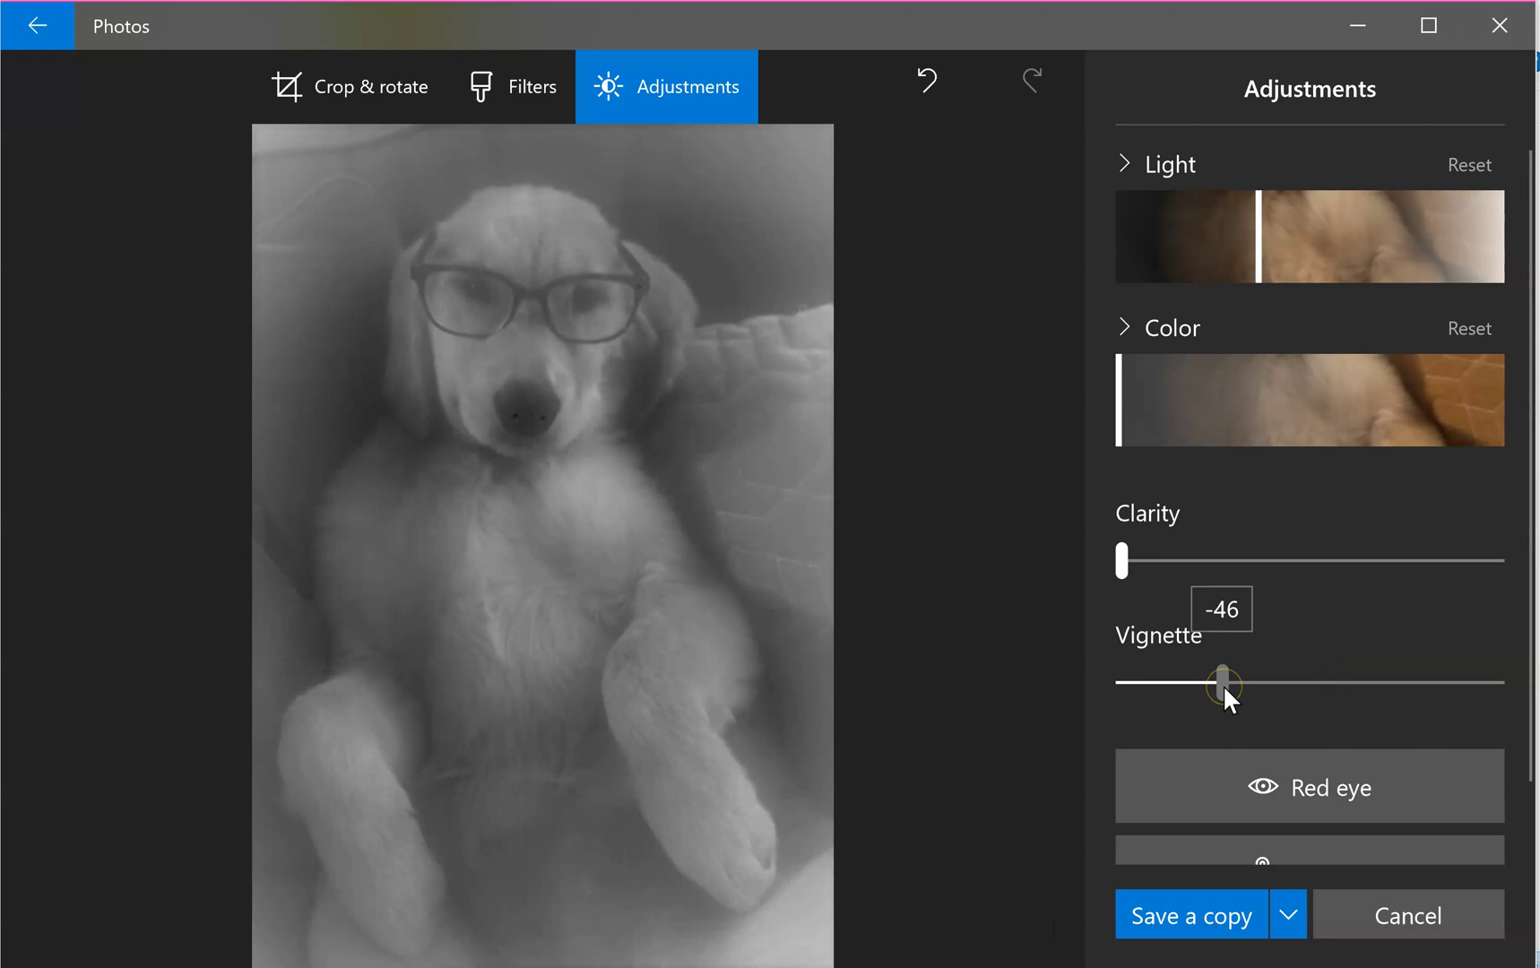
drag(1223, 683, 1311, 685)
drag(1122, 560, 1467, 558)
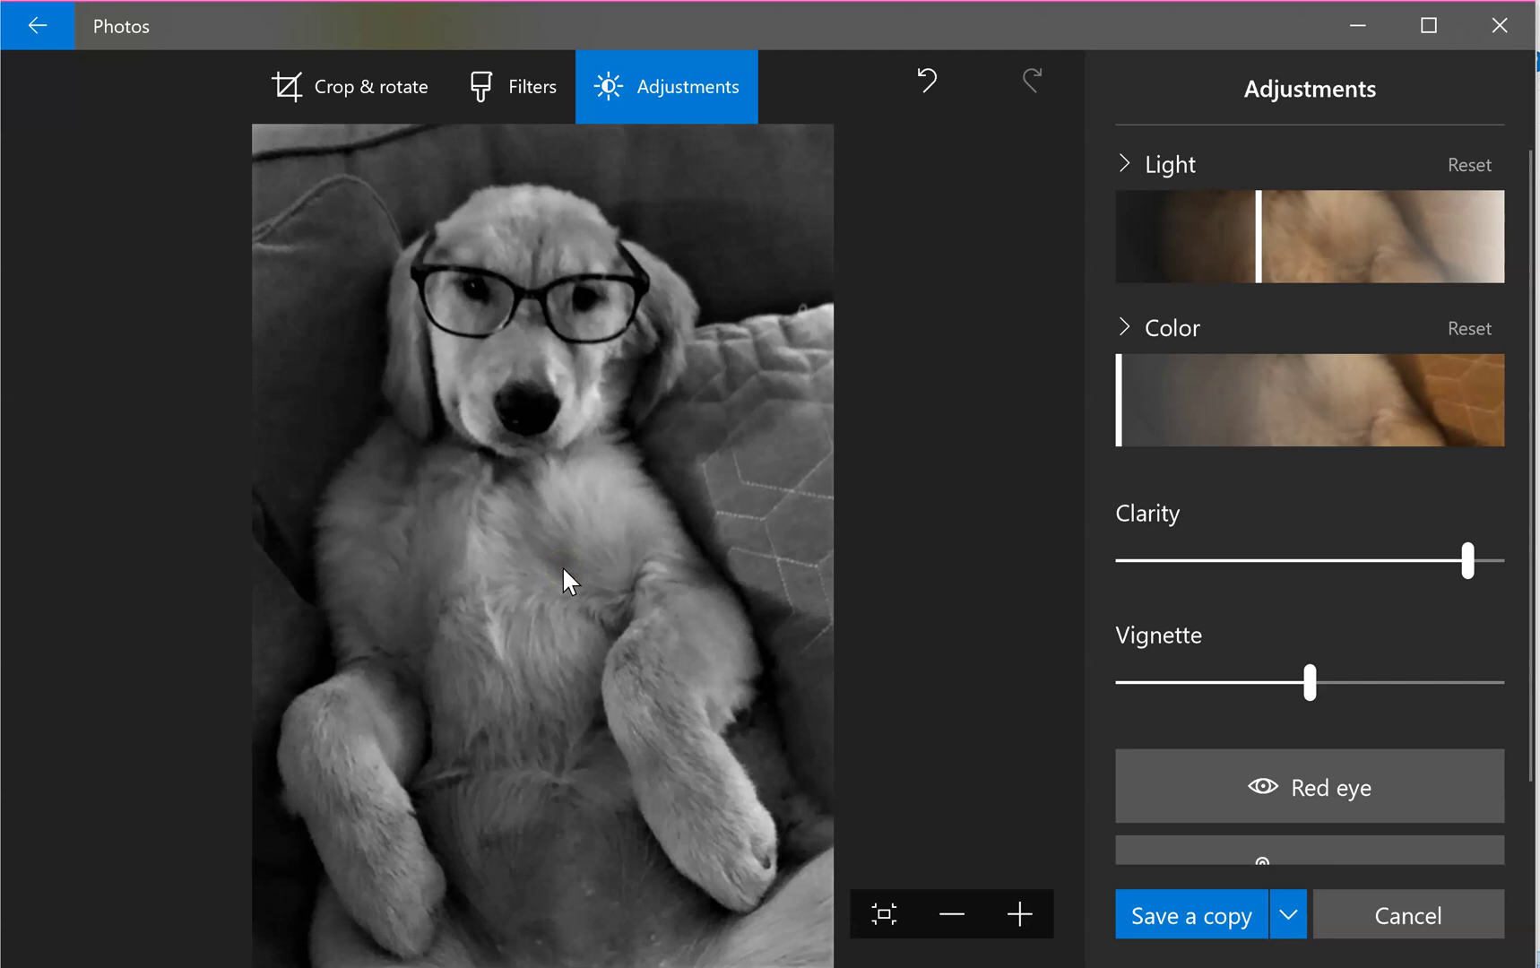
Apply the Enhance filter and lower its strength.
click(506, 91)
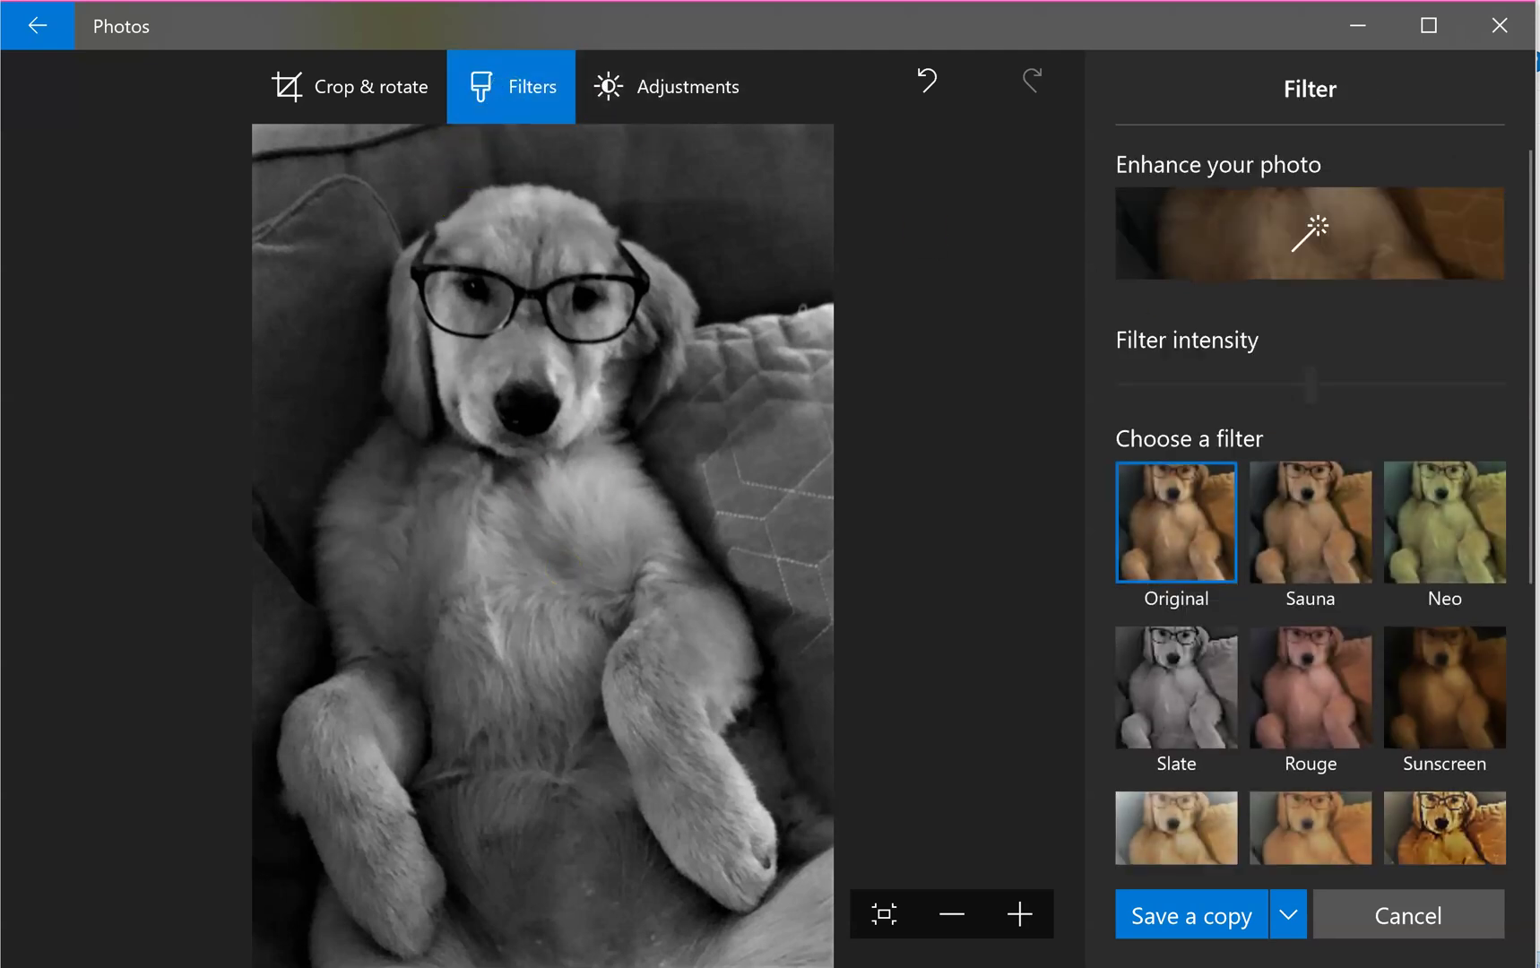
scroll(1381, 460, down, 5)
scroll(1382, 460, up, 5)
scroll(1381, 460, up, 1)
click(1320, 238)
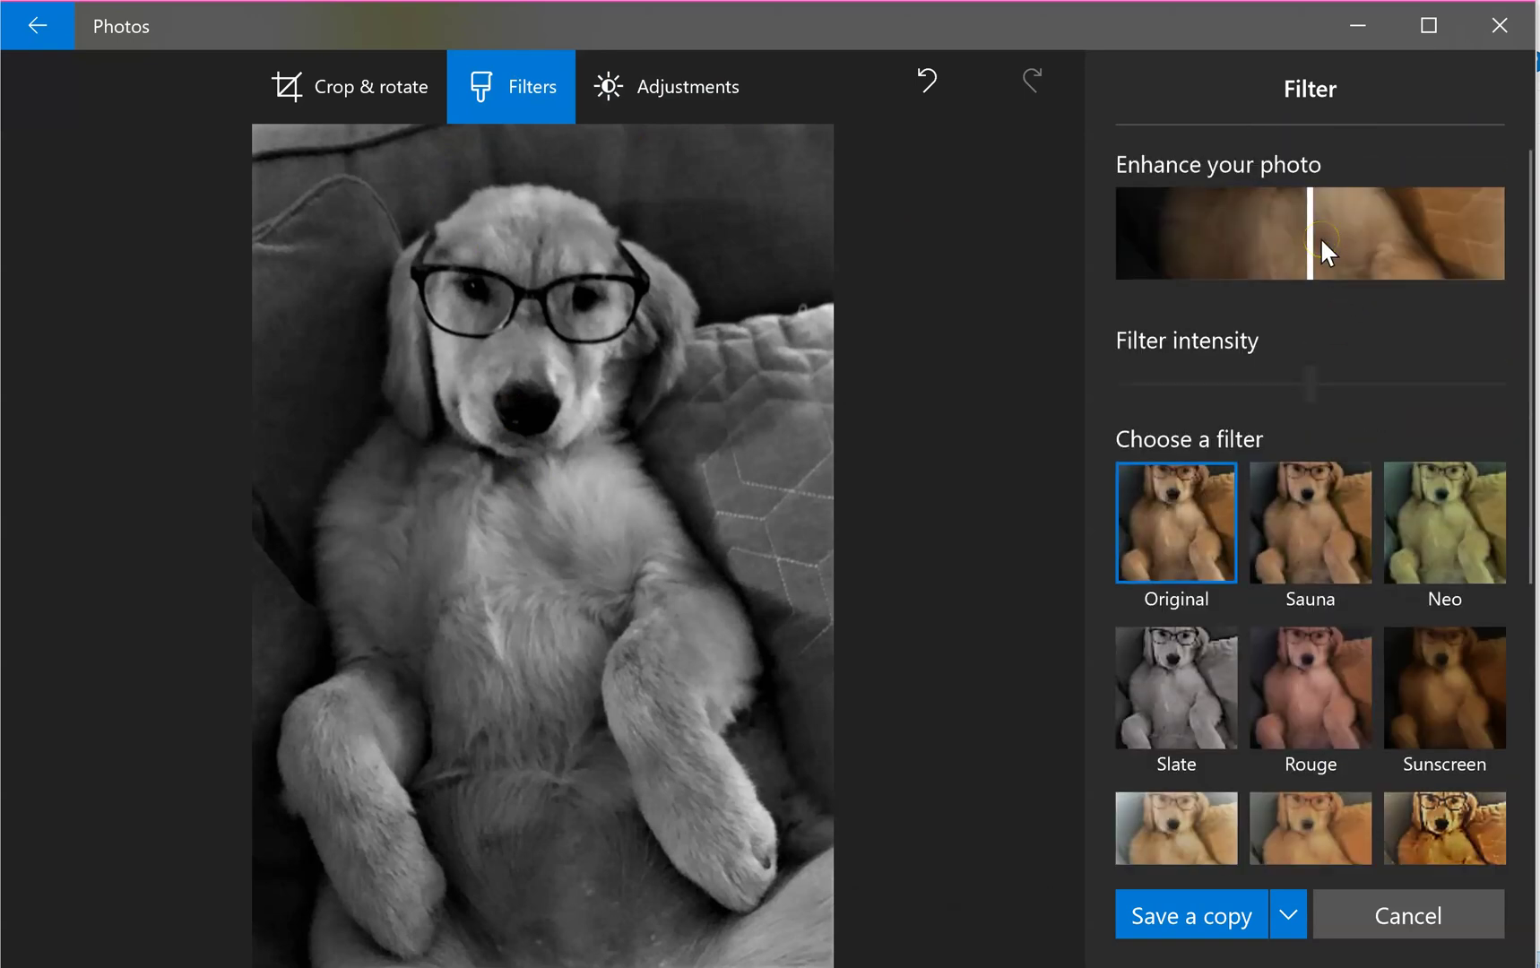
drag(1300, 244, 1145, 242)
Back in Adjustments, try several Light levels and settle Light at 20.
click(667, 77)
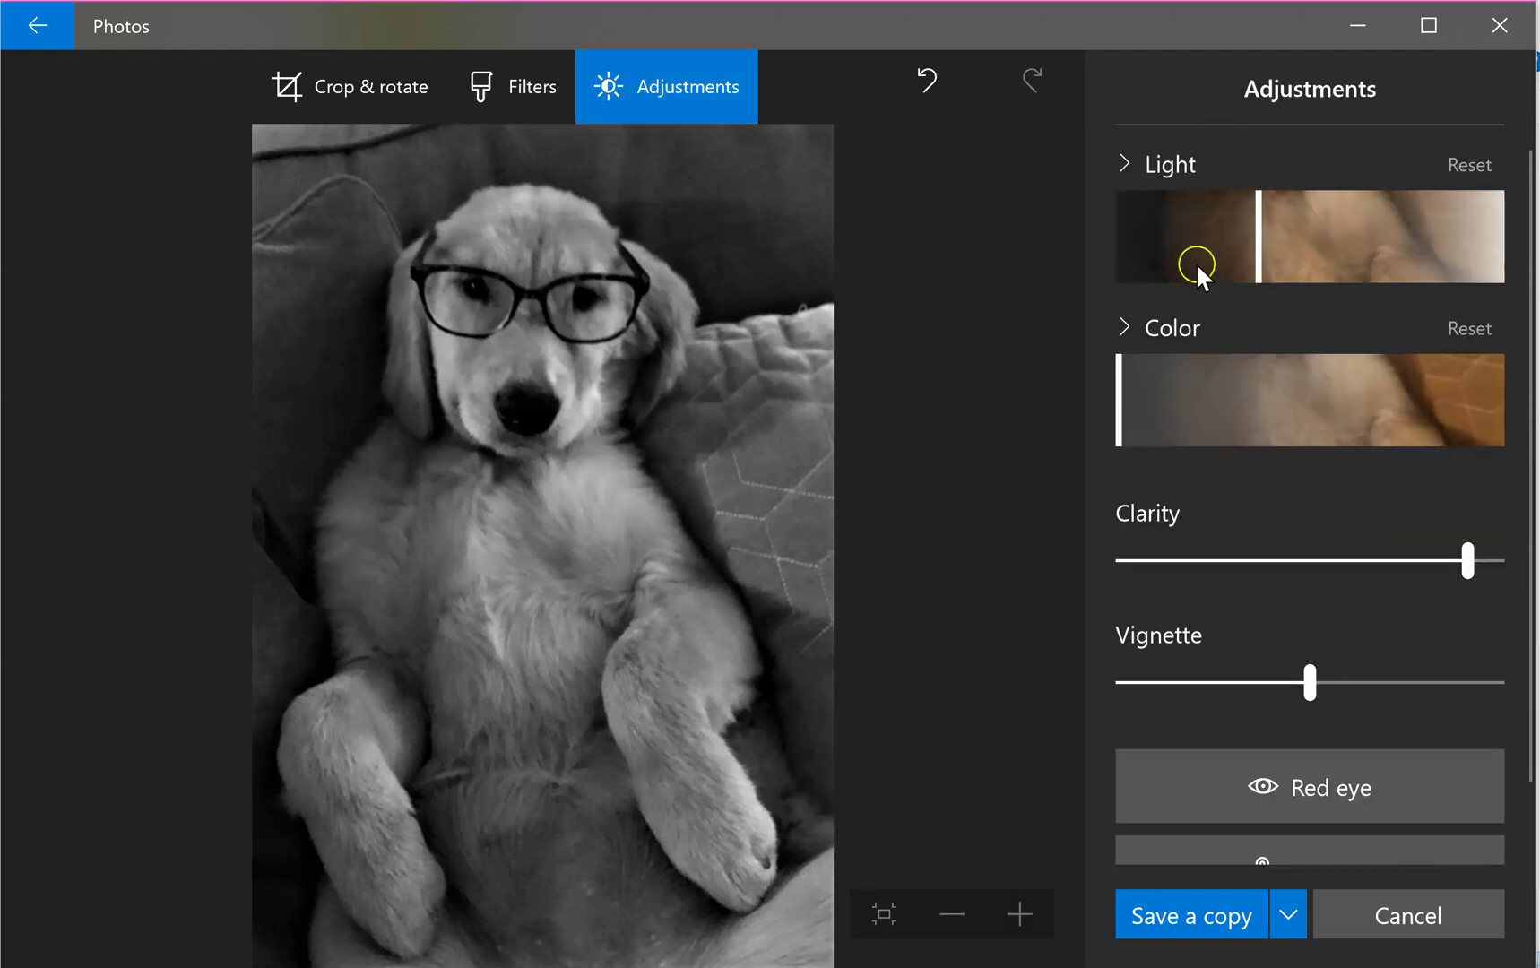
drag(1259, 248, 1517, 267)
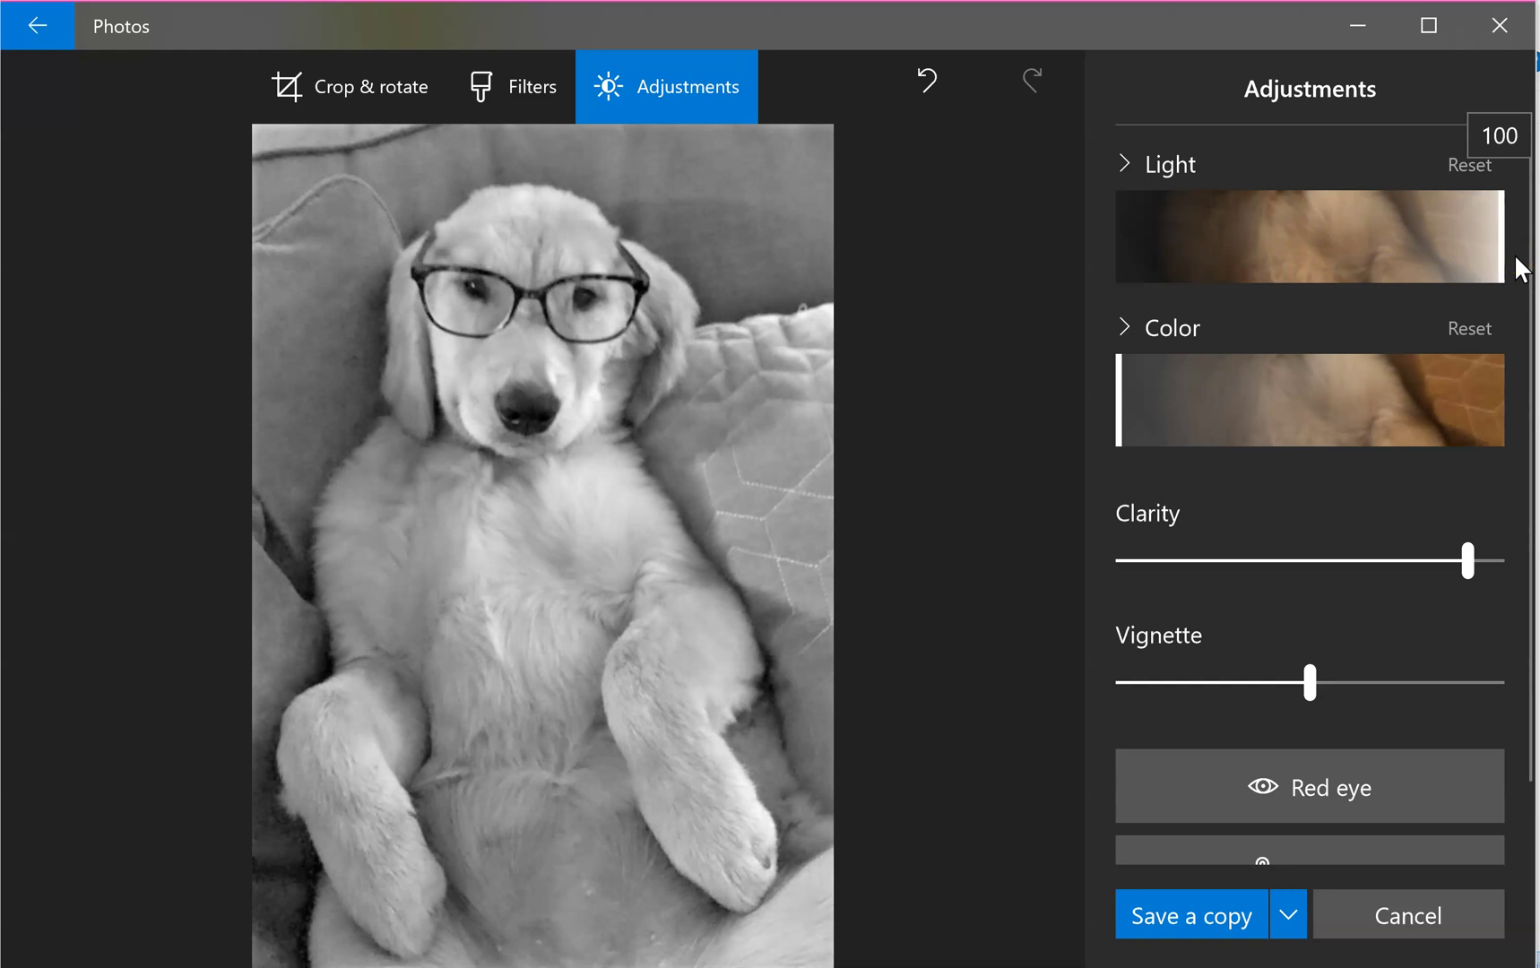
drag(1513, 254, 1387, 270)
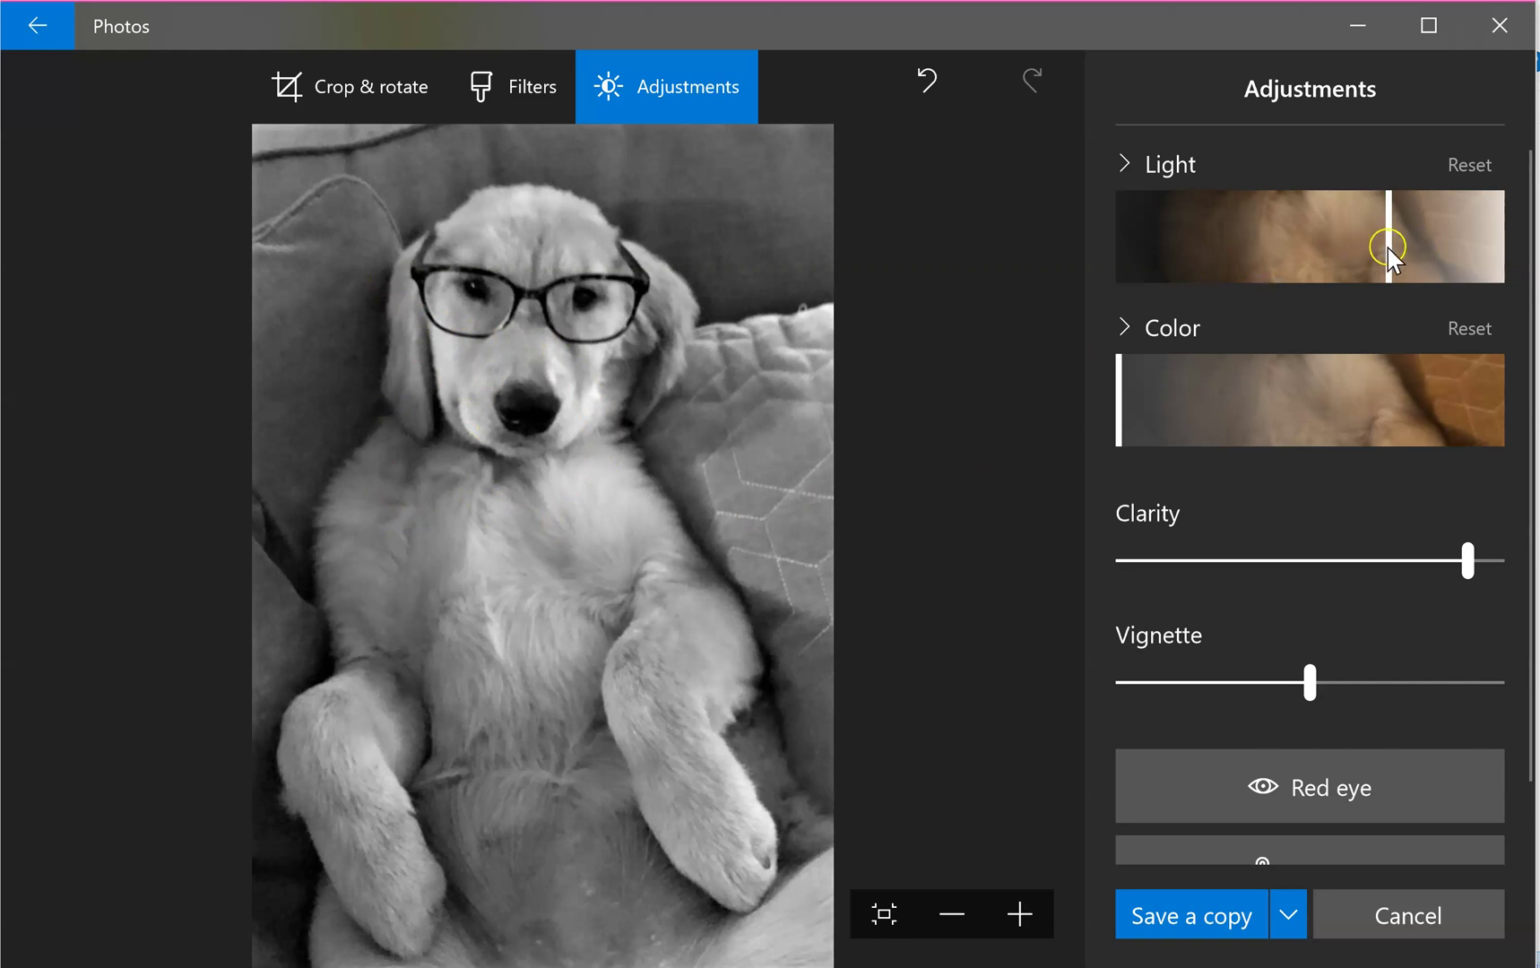
drag(1388, 249, 1241, 262)
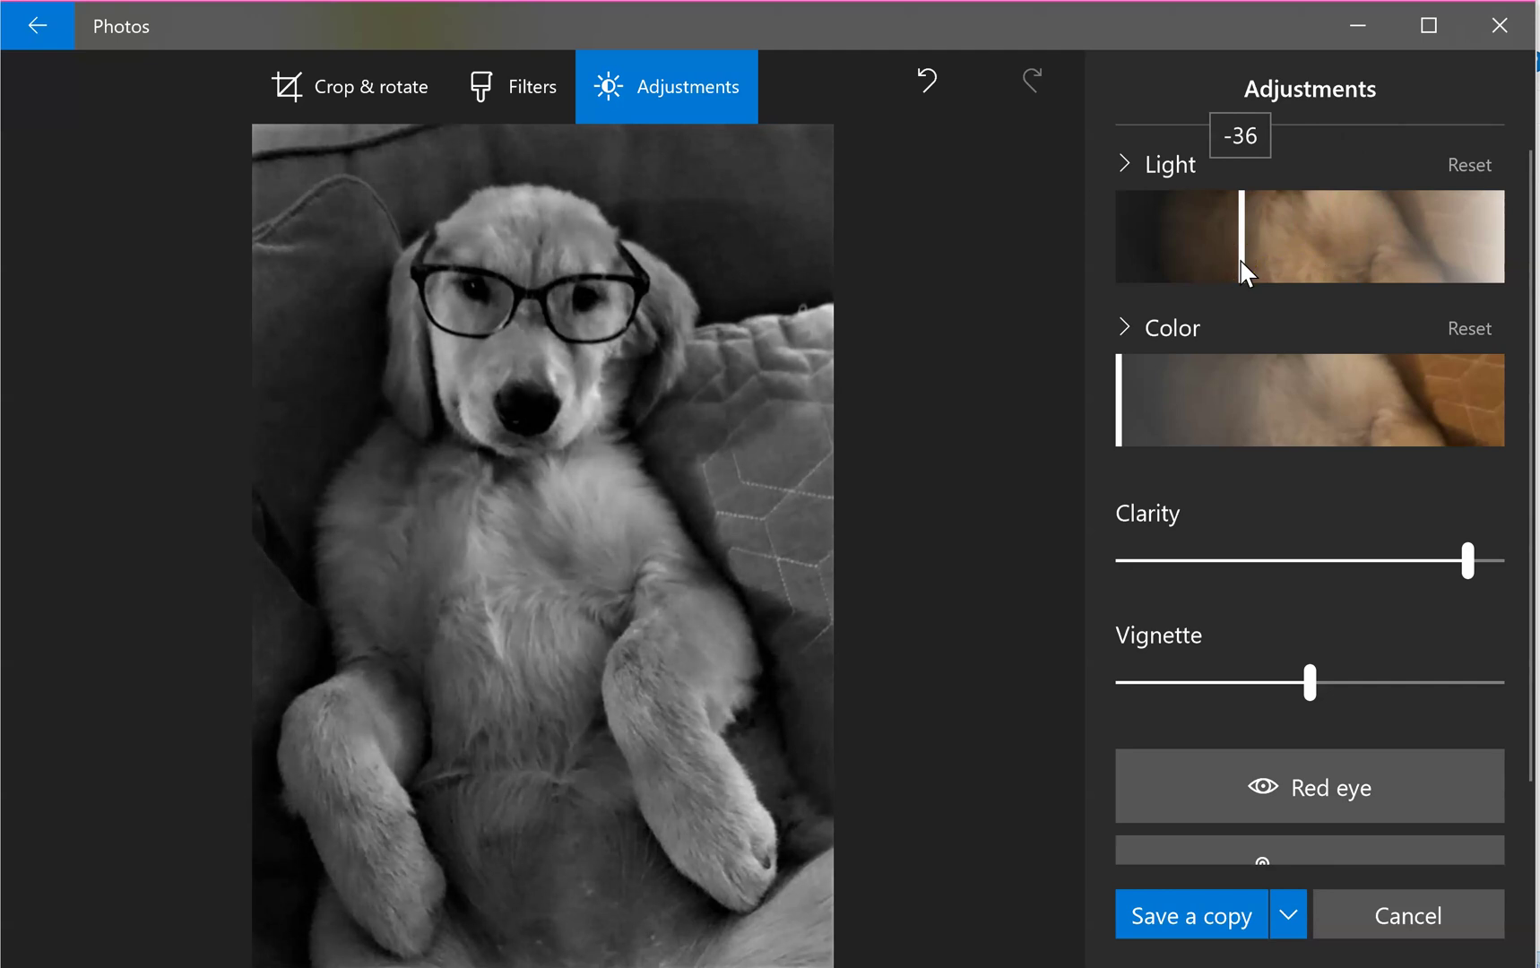
drag(1242, 262, 1348, 260)
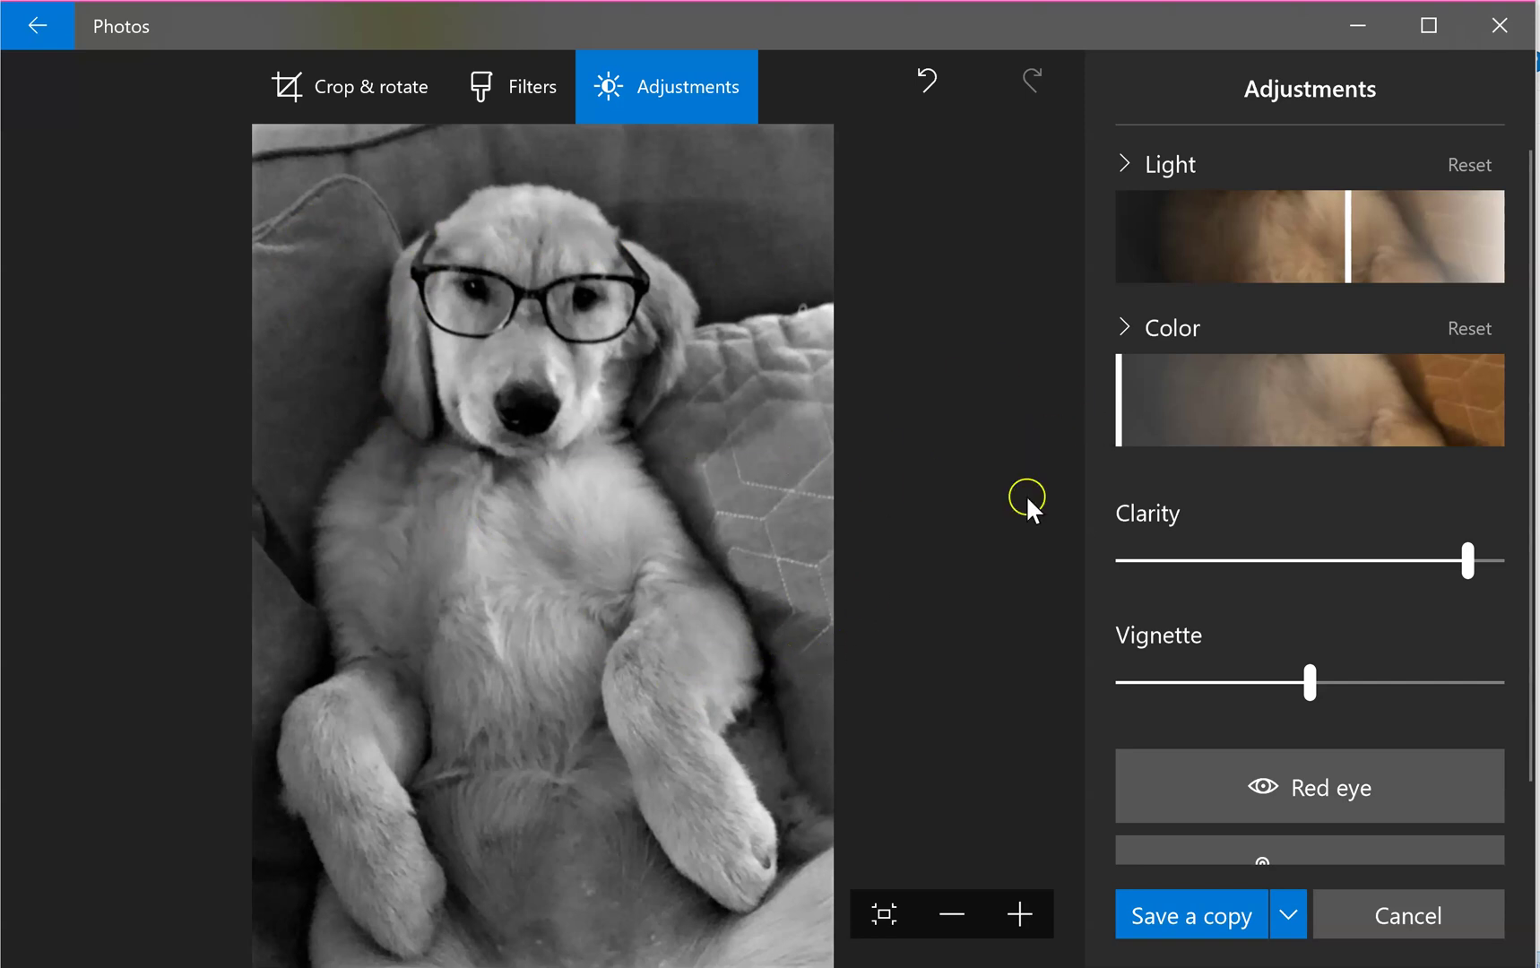
Raise Clarity to 86 and save the edit as a new copy, smartNephew (3).jpg.
mouse_move(1470, 564)
mouse_down()
mouse_move(1498, 564)
mouse_move(1465, 560)
mouse_up()
click(1192, 911)
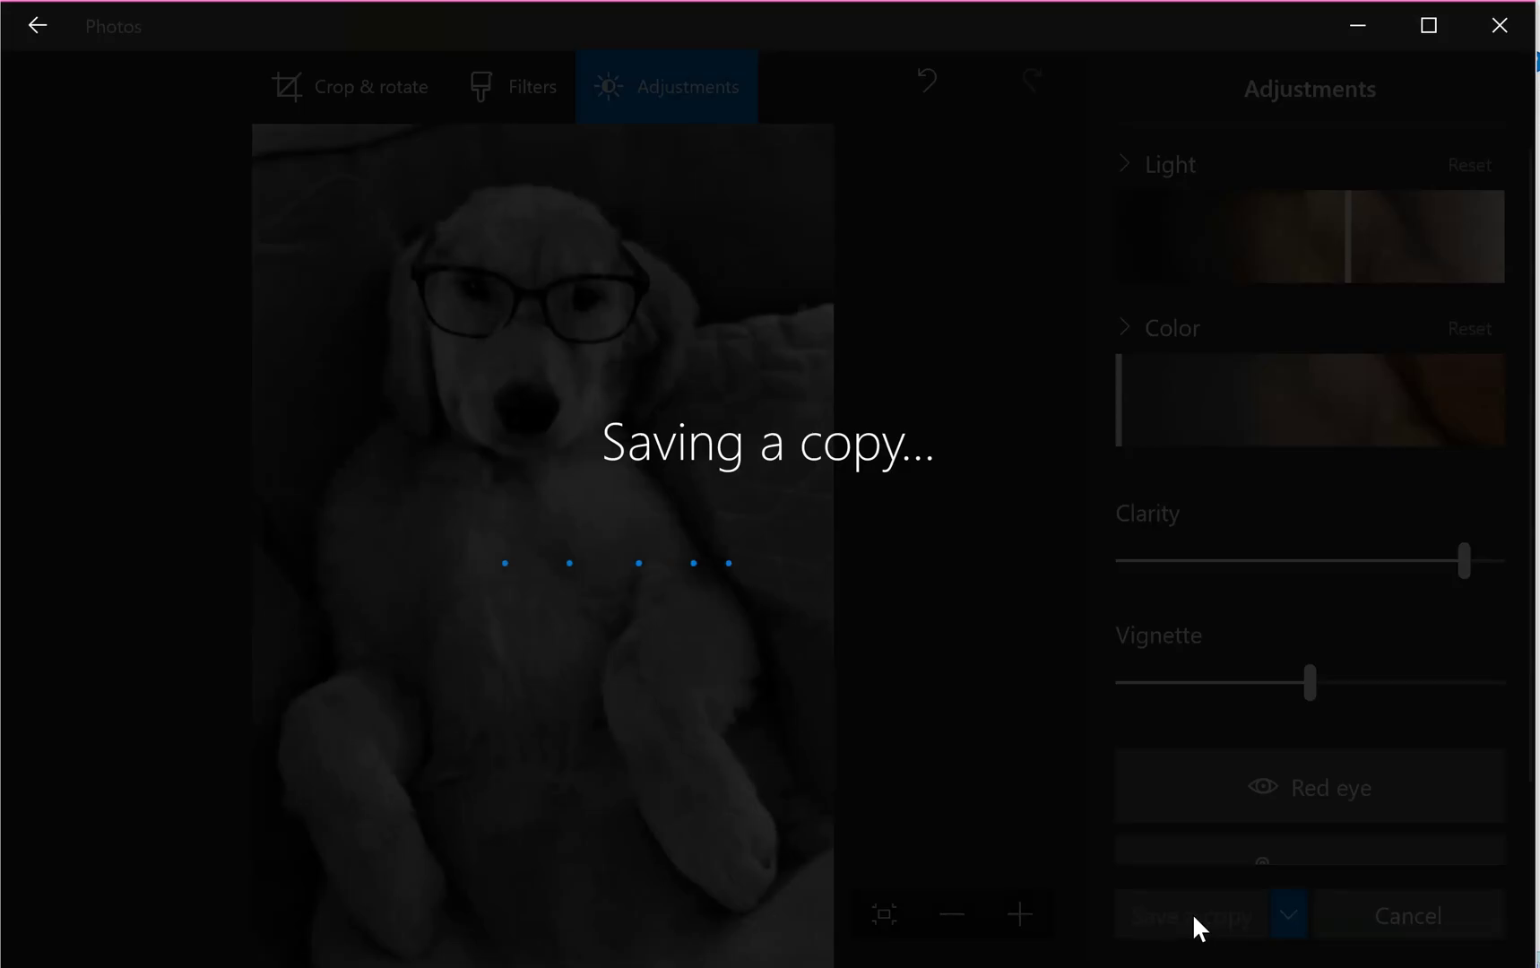